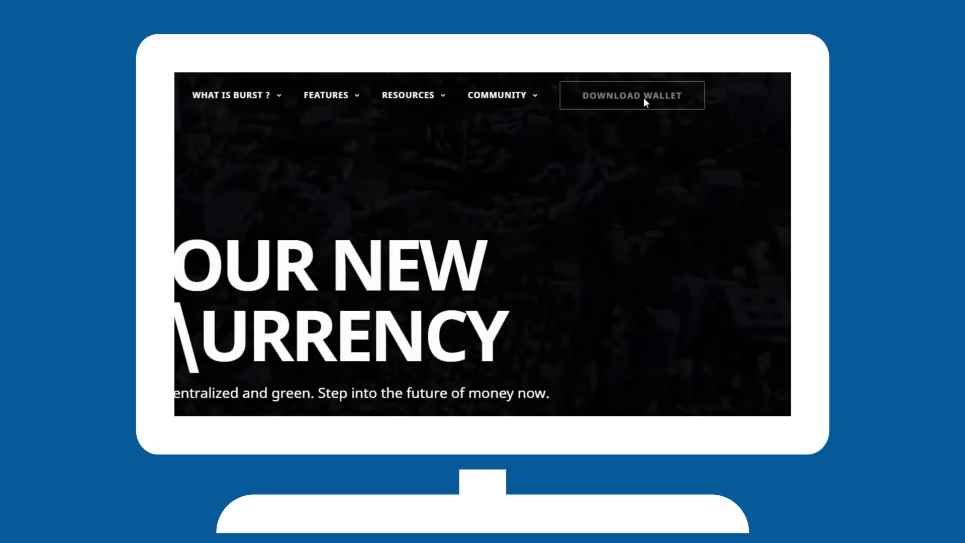
# From burst-coin.org's wallet downloads, get Qbundle_1.6.zip from the GitHub v1.6 release
pyautogui.click(644, 100)
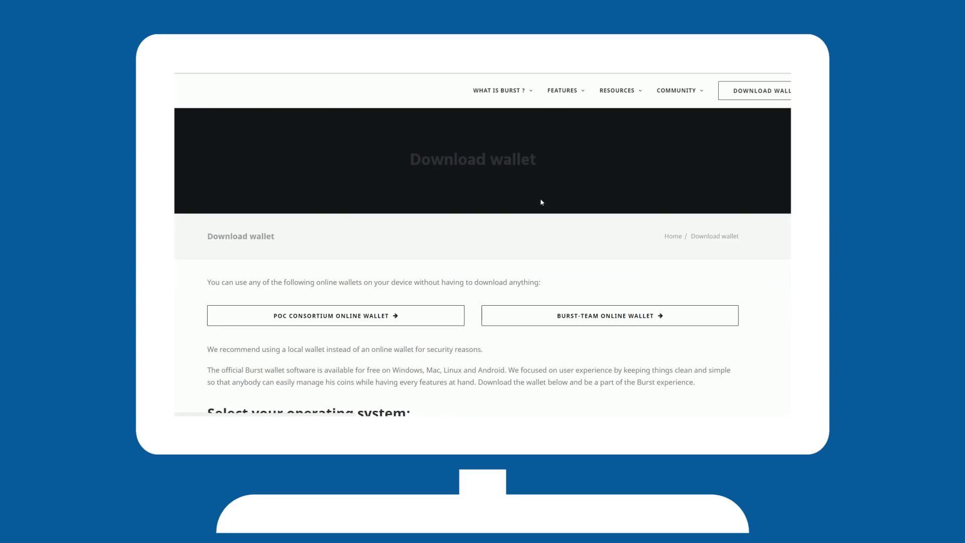
pyautogui.scroll(-5, 201, 258)
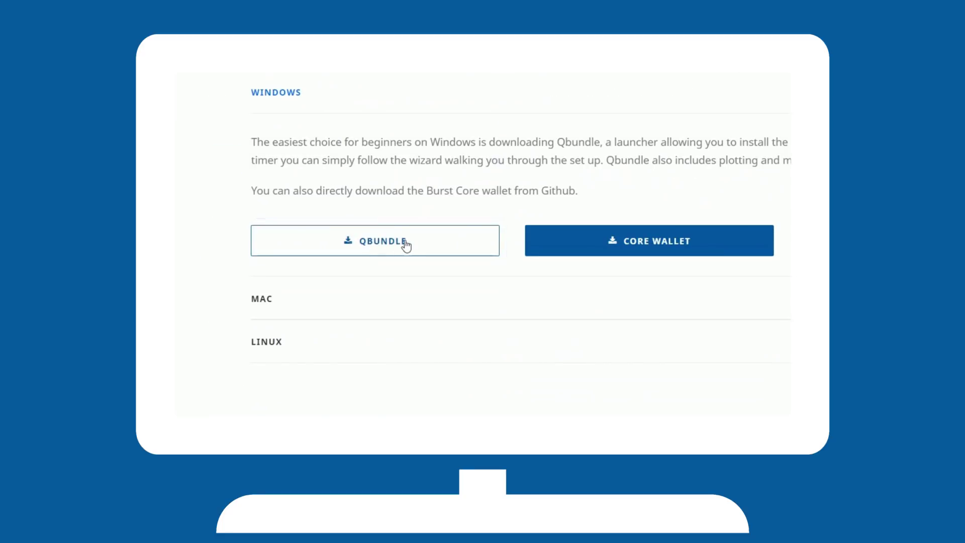
pyautogui.click(405, 245)
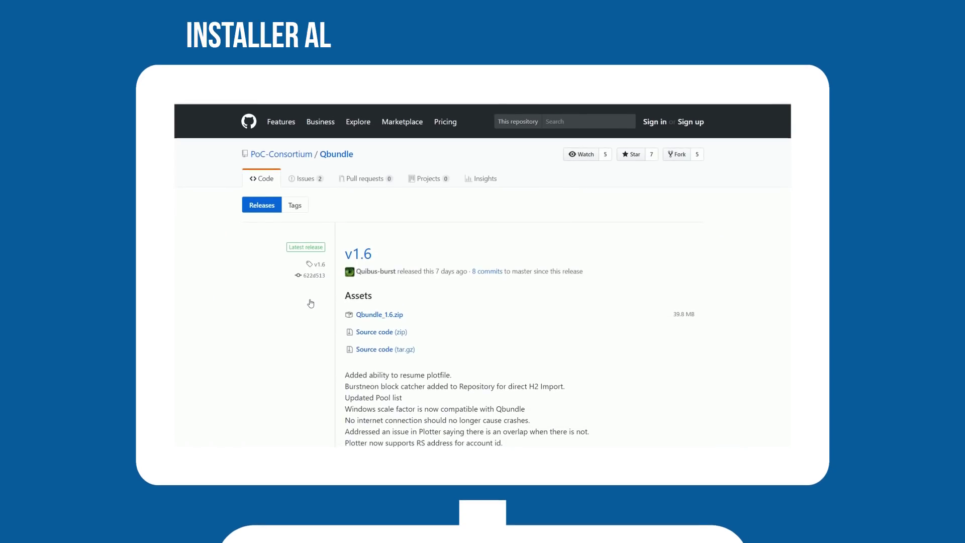
pyautogui.click(376, 316)
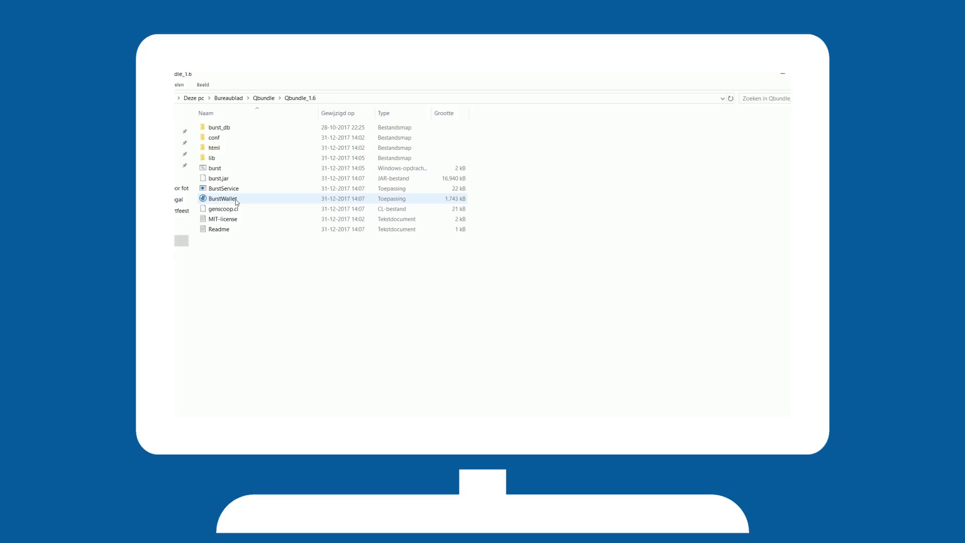
# Run BurstWallet from the extracted Qbundle_1.6 folder
pyautogui.click(235, 201)
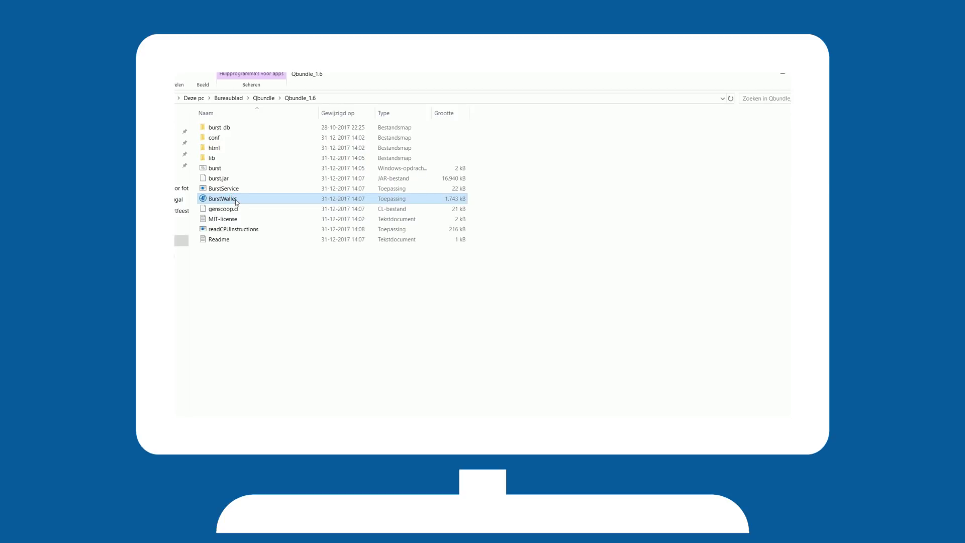
pyautogui.doubleClick(236, 202)
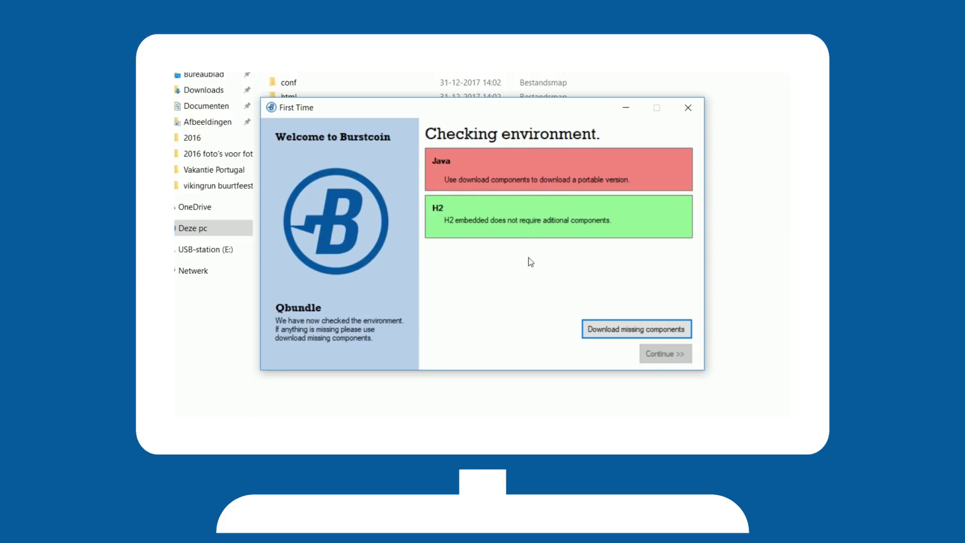
# Install the missing portable Java, finish the environment check, and allow the wallet through the firewall
pyautogui.click(611, 334)
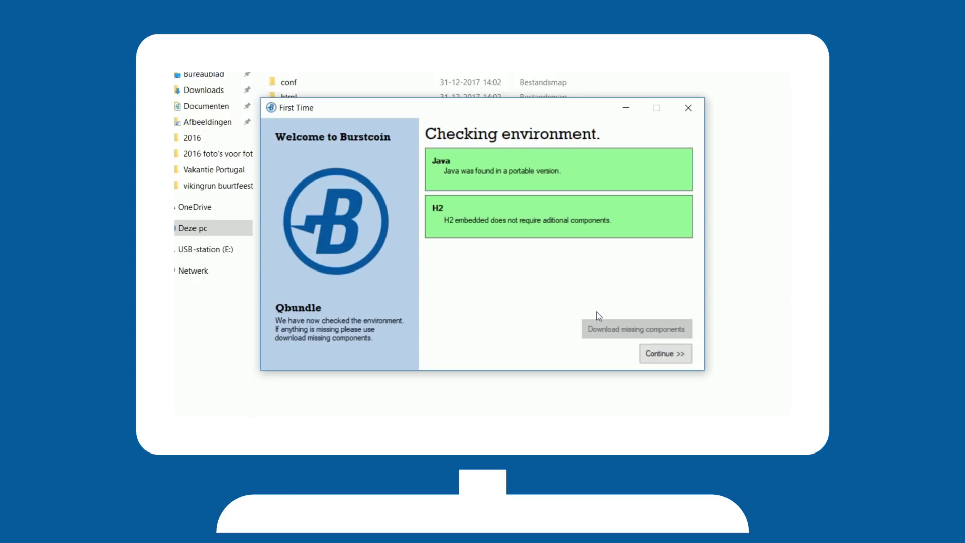
pyautogui.click(666, 355)
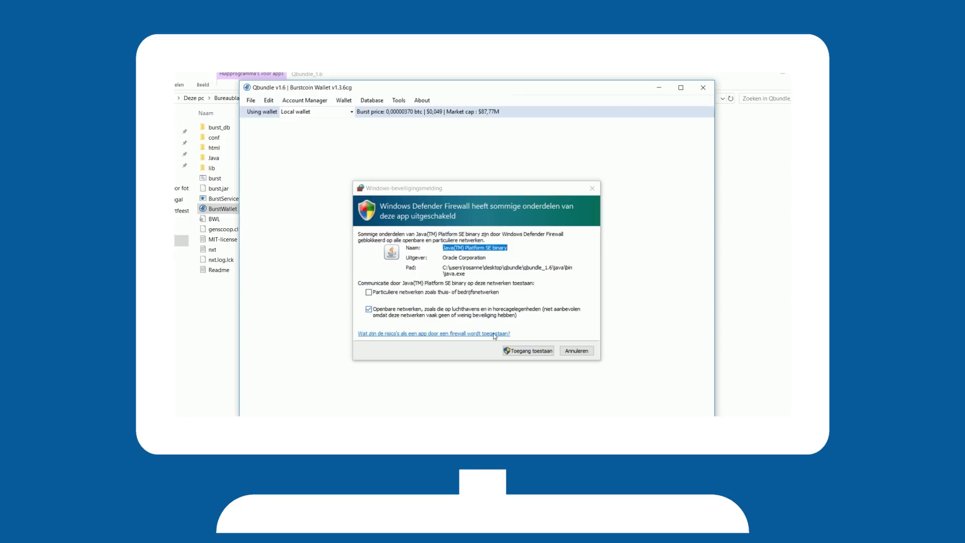
pyautogui.click(519, 350)
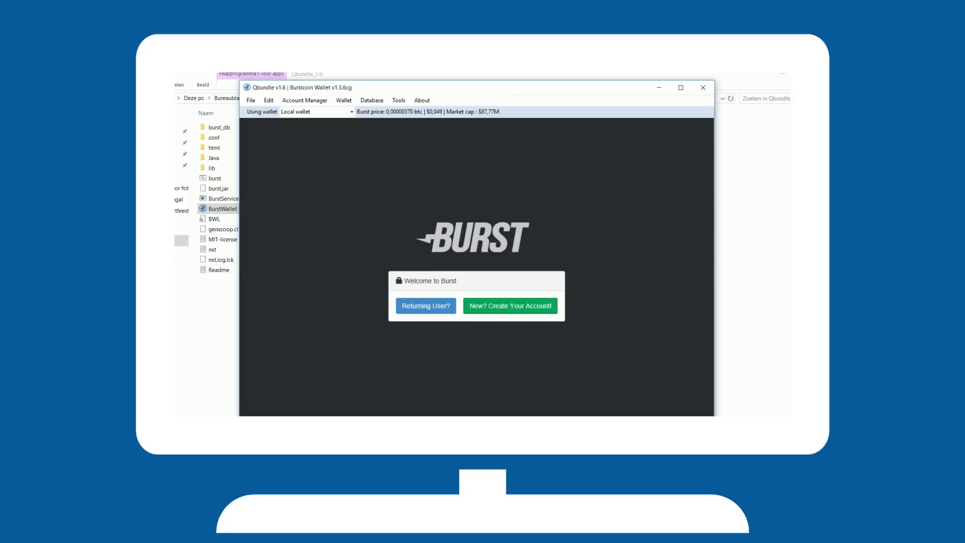
# Create a new account, copying the generated passphrase and pasting it into the confirmation box
pyautogui.click(505, 307)
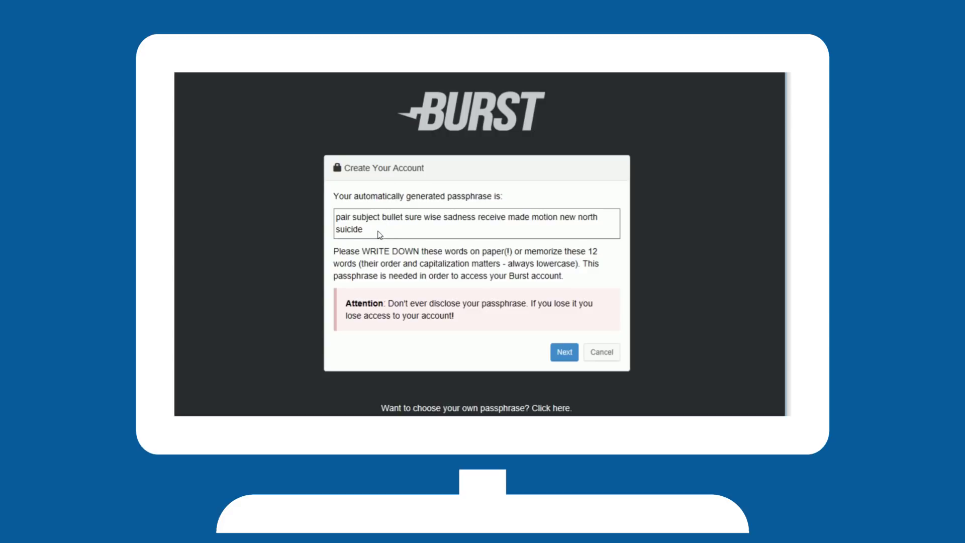
pyautogui.tripleClick(379, 234)
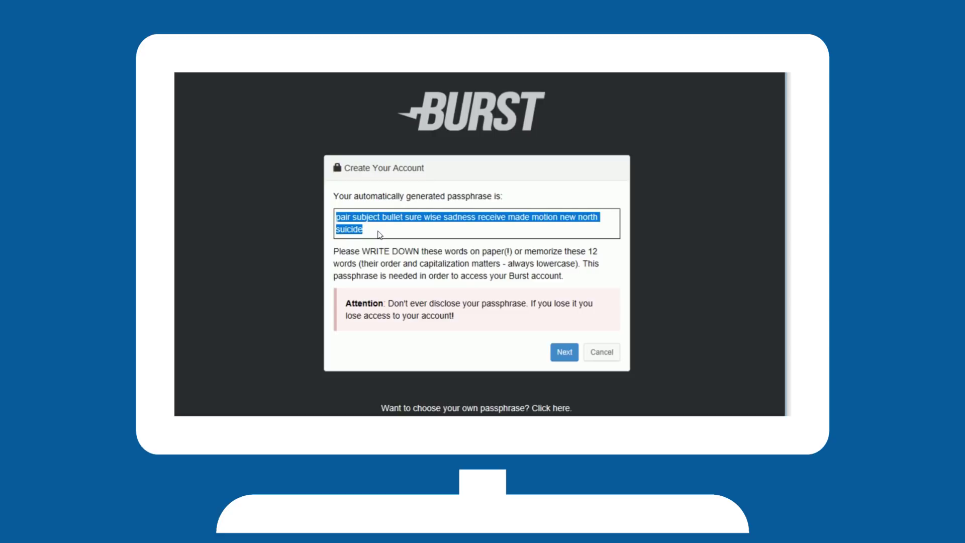
pyautogui.click(386, 278)
pyautogui.click(564, 357)
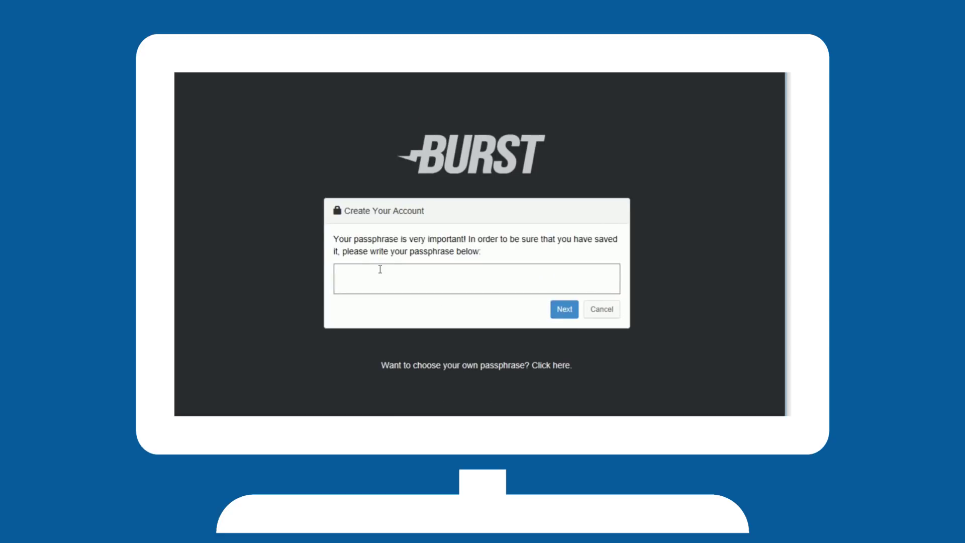
pyautogui.hotkey('ctrl', 'v')
pyautogui.click(562, 311)
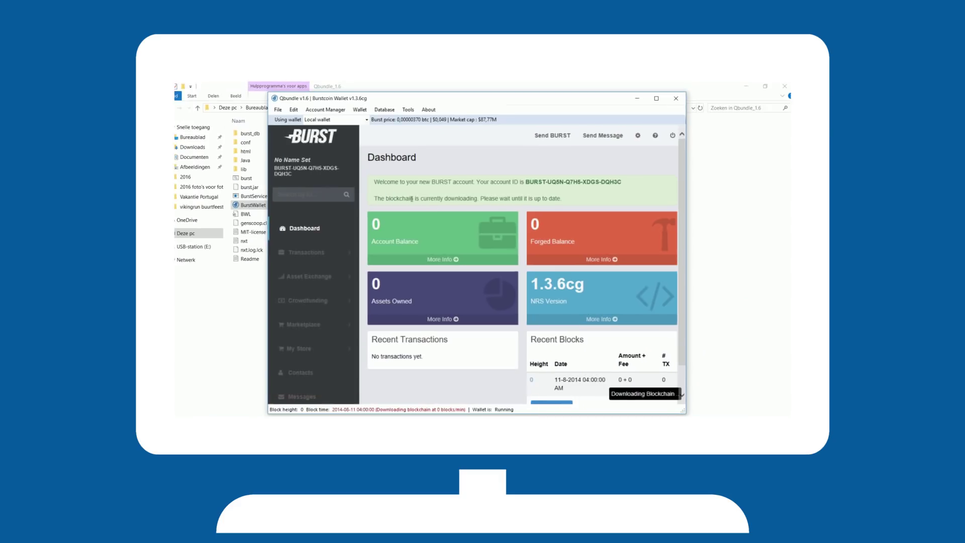
# Start a repository database import, accepting the data-erase and wallet-stop warnings
pyautogui.click(393, 110)
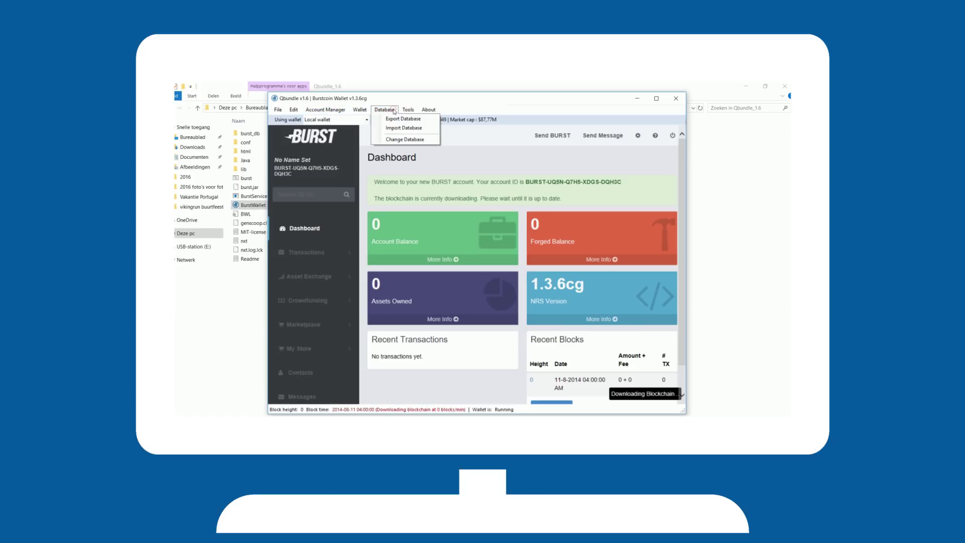
pyautogui.click(399, 128)
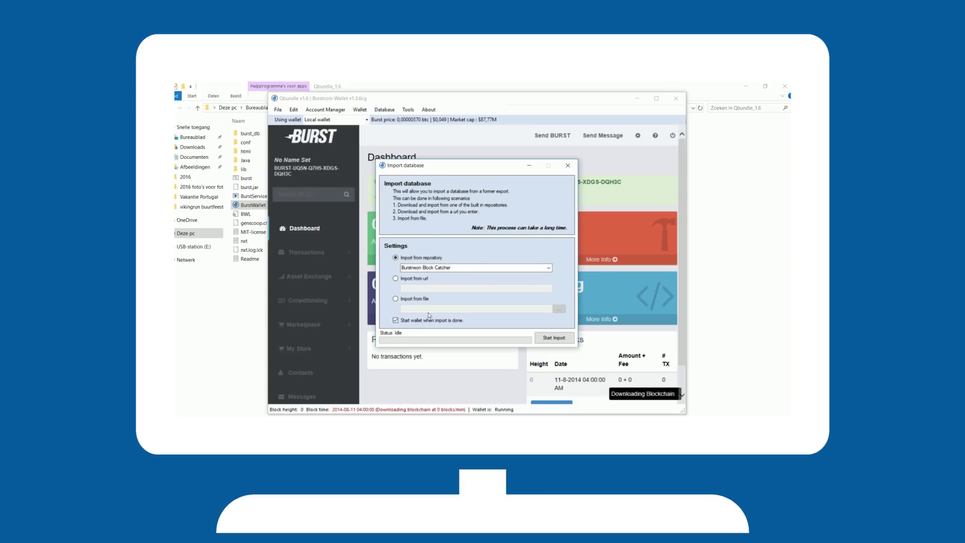
pyautogui.click(555, 340)
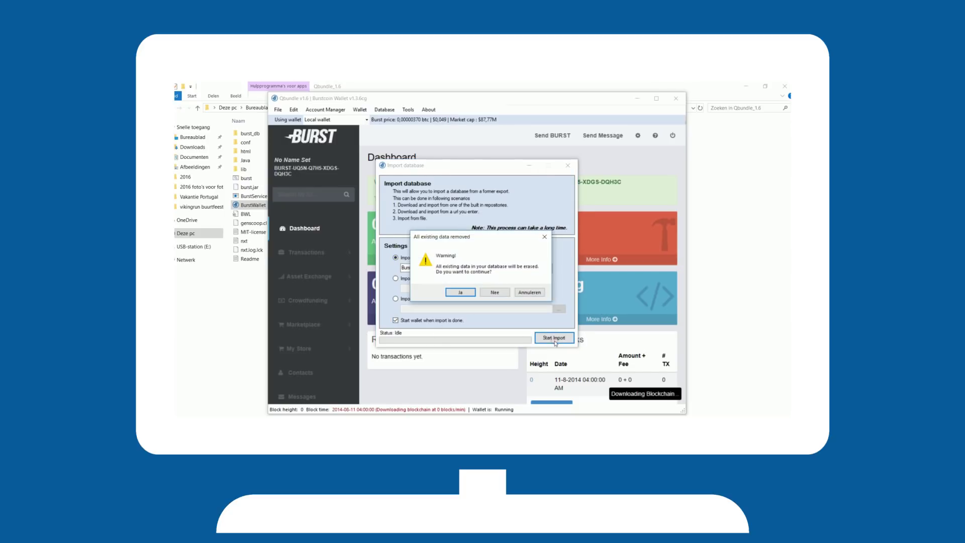
pyautogui.click(461, 292)
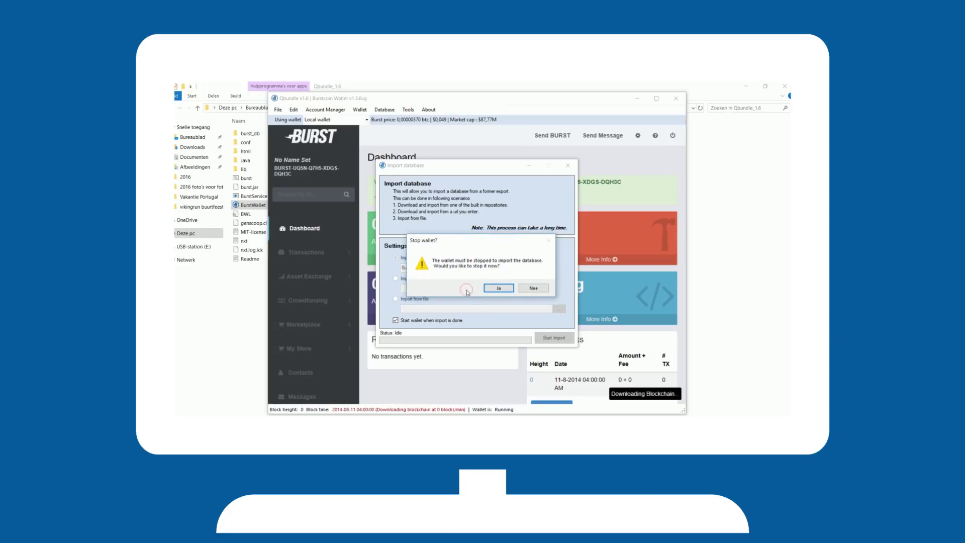
pyautogui.click(500, 289)
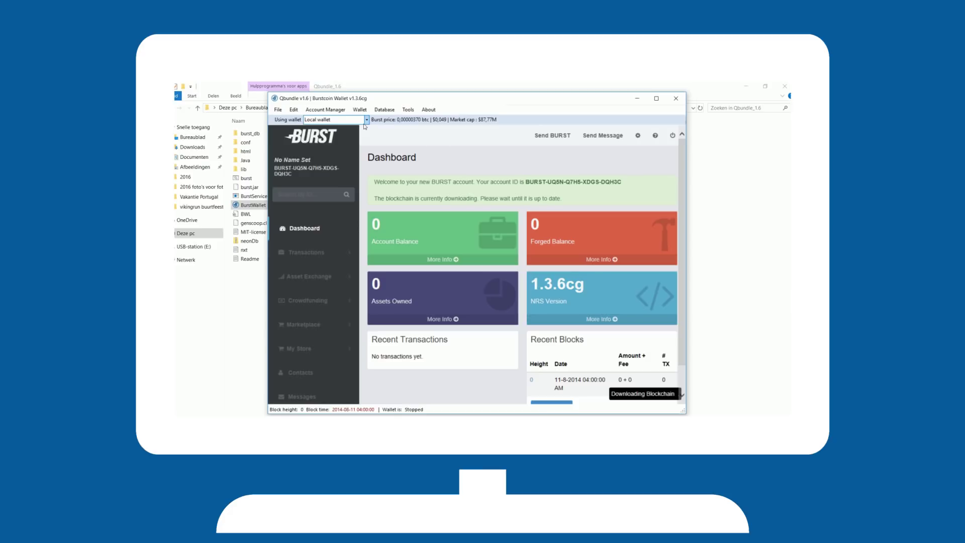
# Switch to the Cryptoguru online wallet and sign in as a returning user with the pasted passphrase
pyautogui.click(366, 121)
pyautogui.click(354, 137)
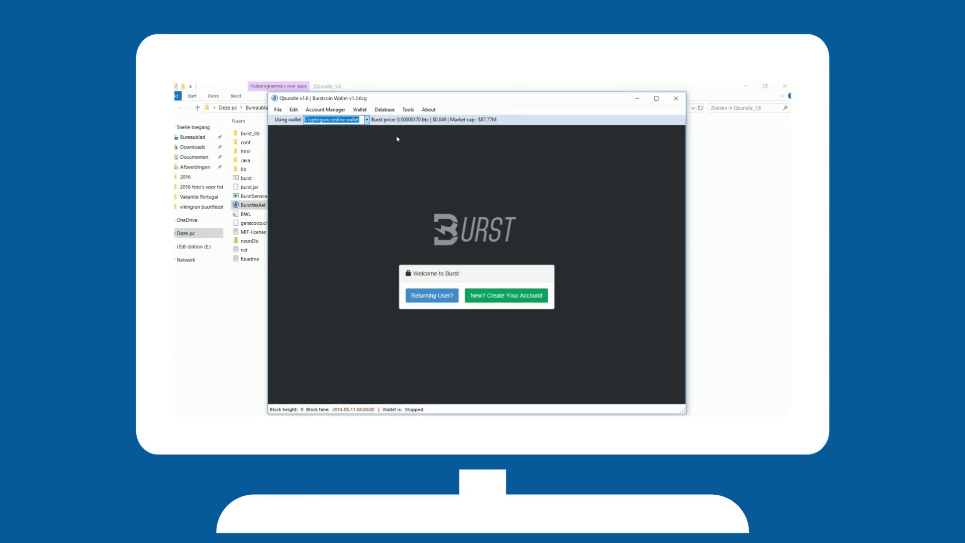
pyautogui.click(420, 296)
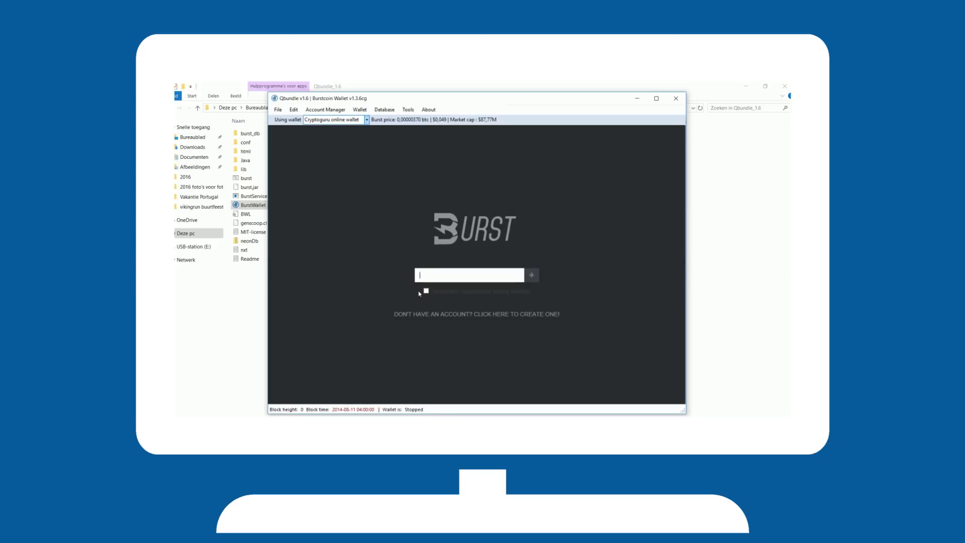
pyautogui.hotkey('ctrl', 'v')
pyautogui.click(531, 275)
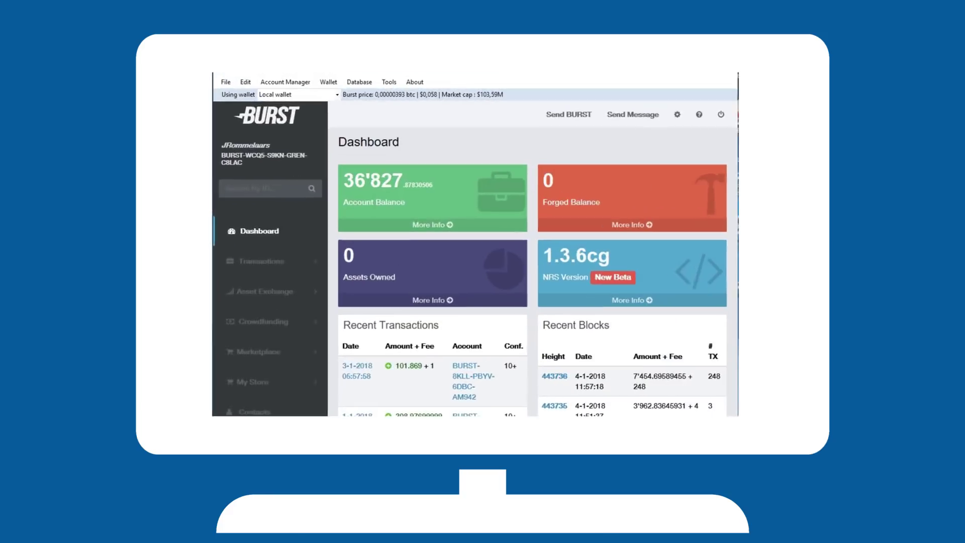
# Save account Main2 in the Account Manager with its passphrase and a six-digit PIN
pyautogui.click(271, 84)
pyautogui.click(274, 94)
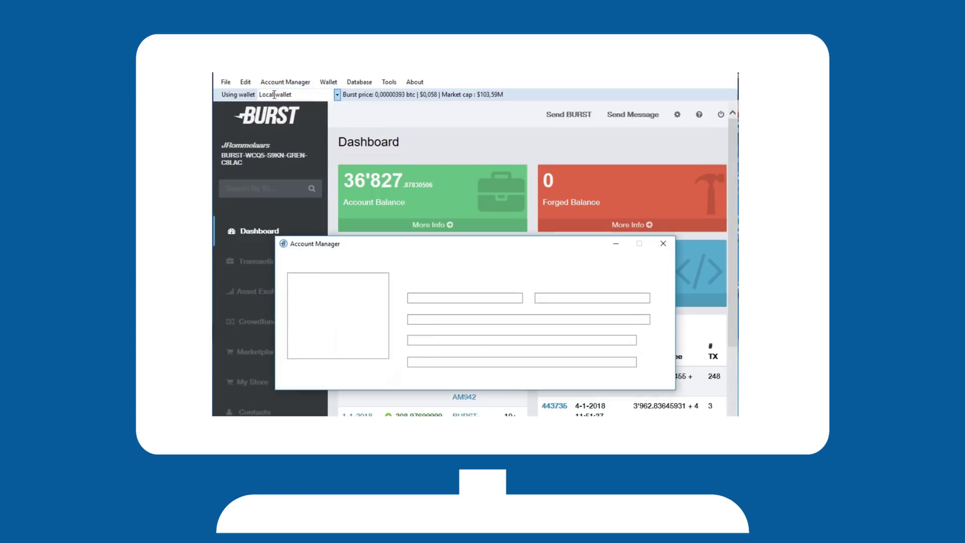
pyautogui.click(311, 368)
pyautogui.write('Main2')
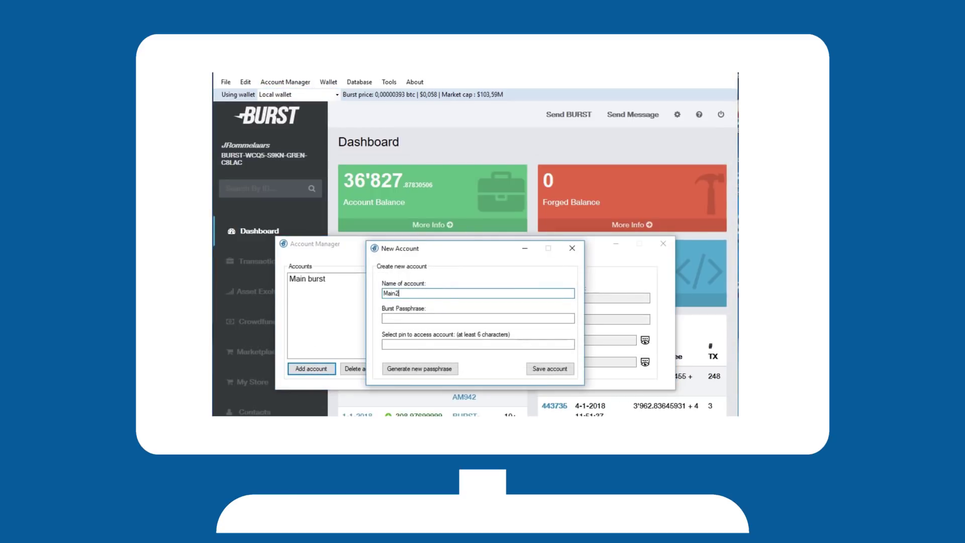
pyautogui.press('Tab')
pyautogui.write('yourpasshpras')
pyautogui.press('Tab')
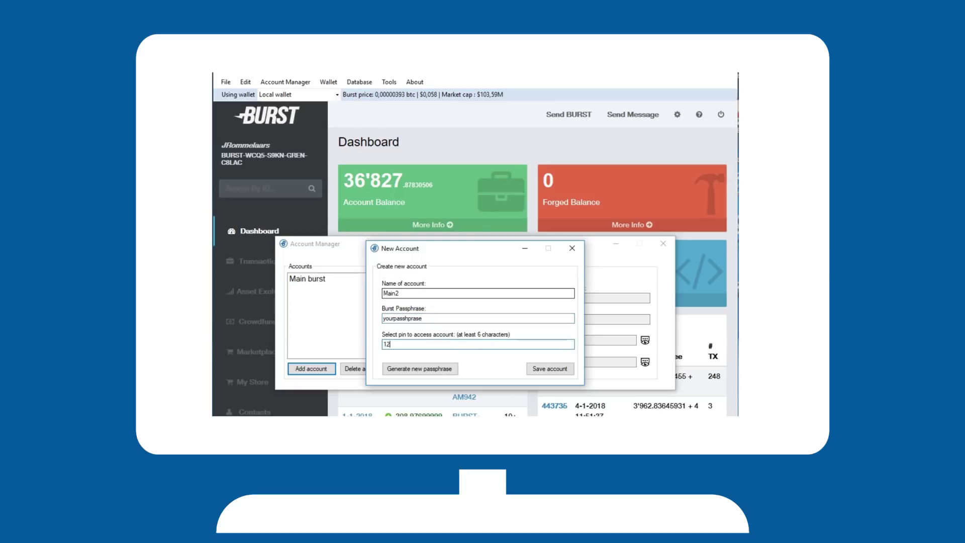
pyautogui.write('123456')
pyautogui.click(550, 369)
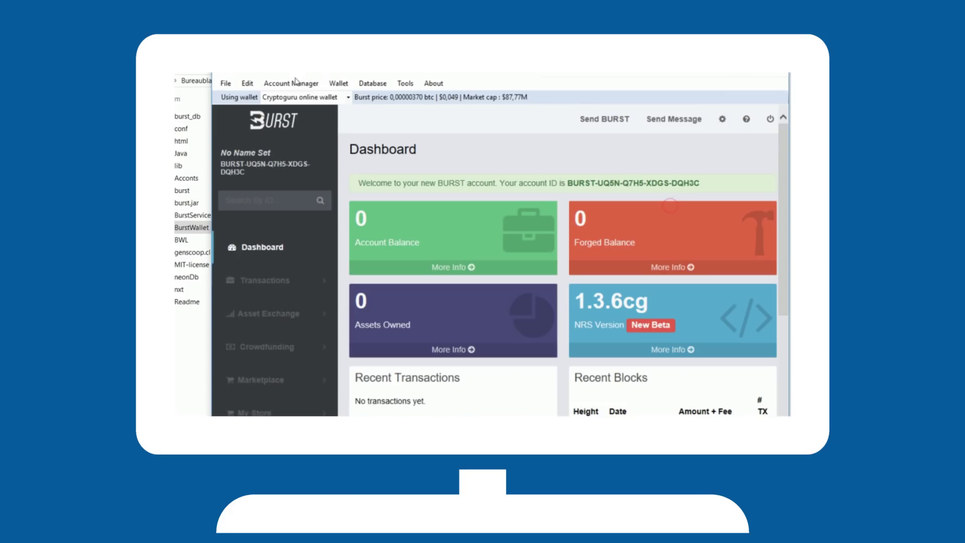
pyautogui.click(291, 83)
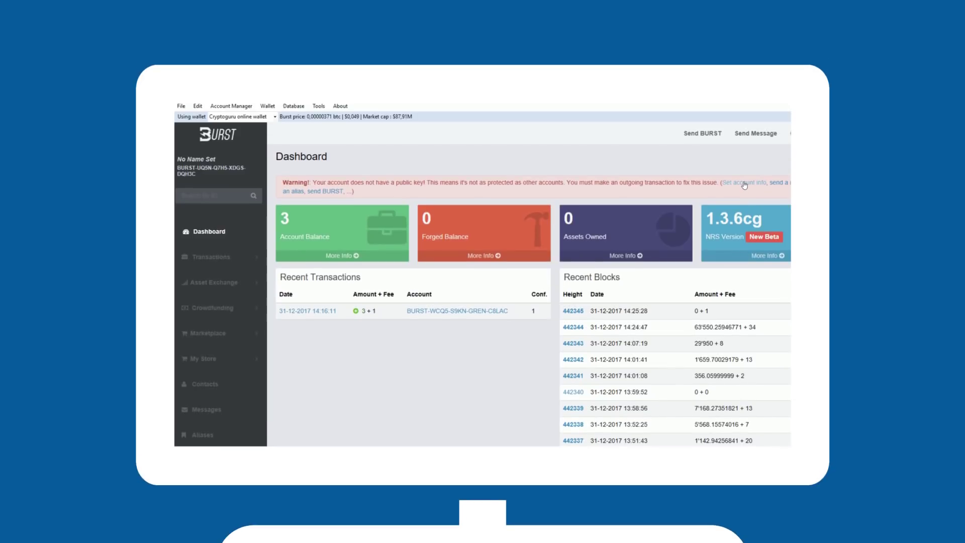
# Enter name Main and description main in the account info form
pyautogui.click(744, 152)
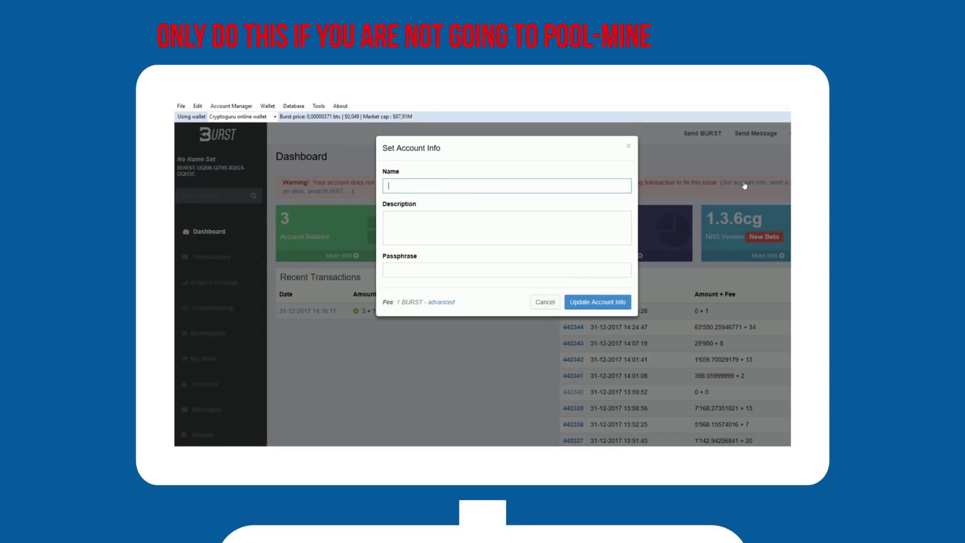
pyautogui.write('Main')
pyautogui.press('Tab')
pyautogui.write('main')
pyautogui.press('Tab')
pyautogui.press('Return')
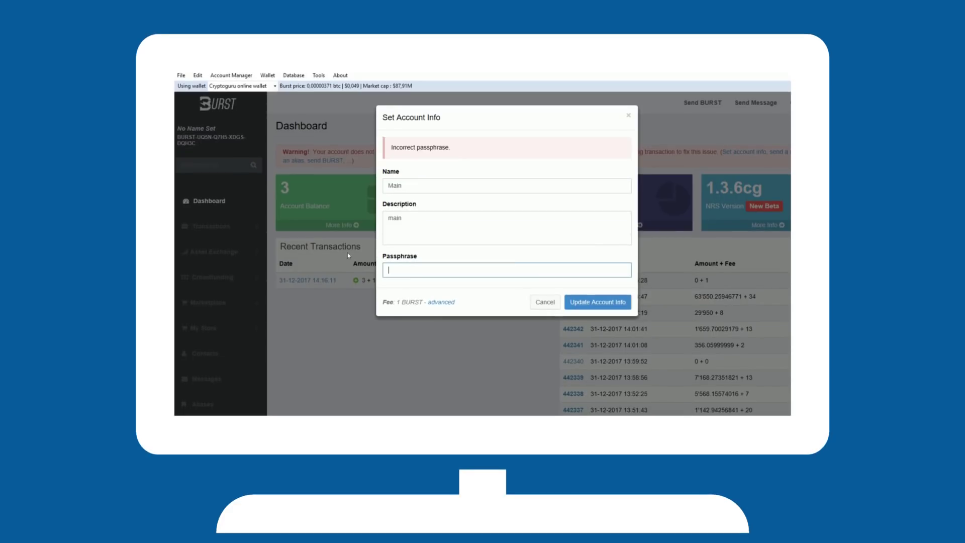
# Fill the passphrase from stored account main using its PIN, then update the account info
pyautogui.click(231, 75)
pyautogui.moveTo(251, 95)
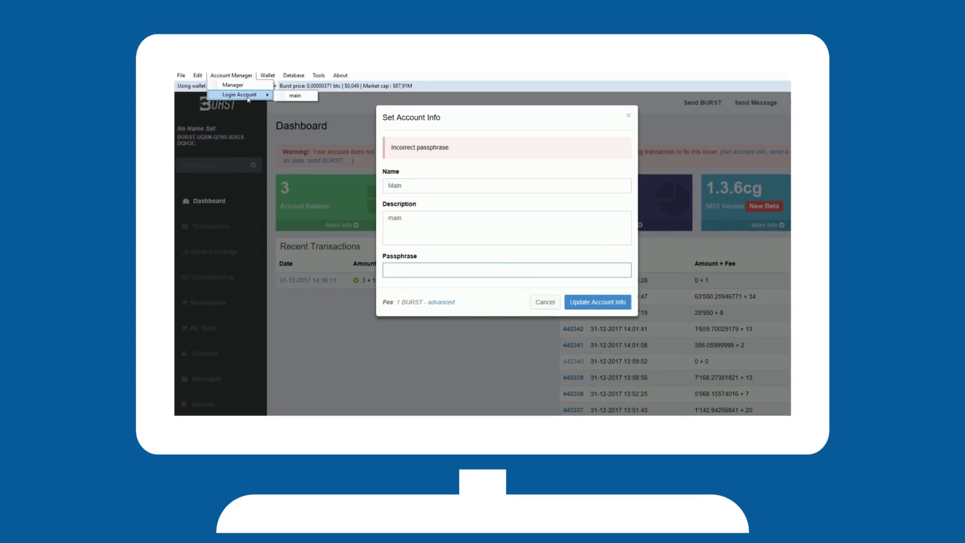
pyautogui.click(308, 99)
pyautogui.write('123456')
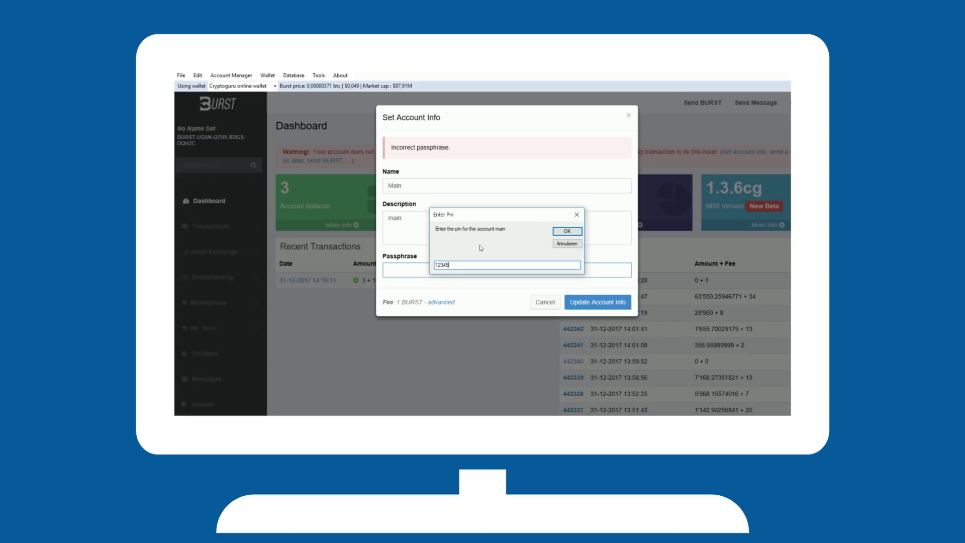
pyautogui.click(566, 232)
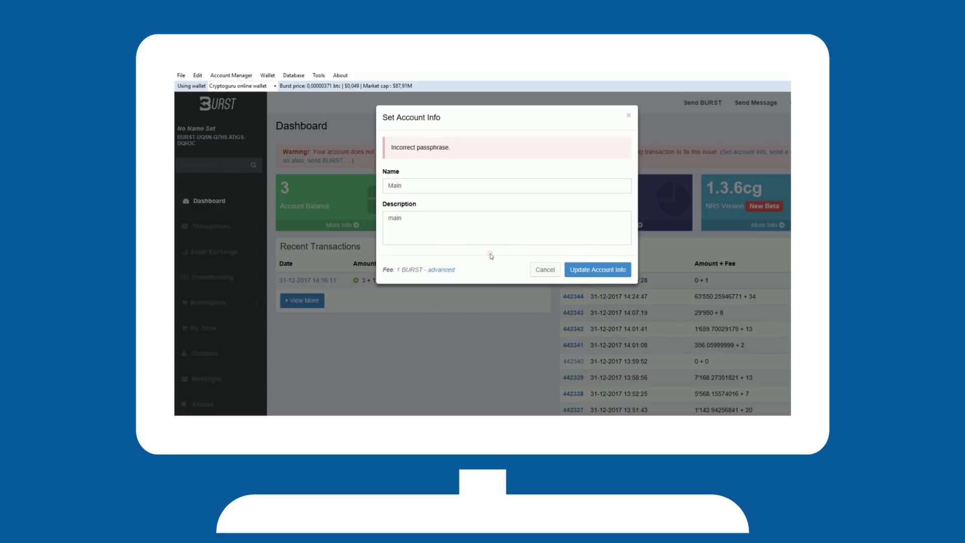
pyautogui.click(591, 271)
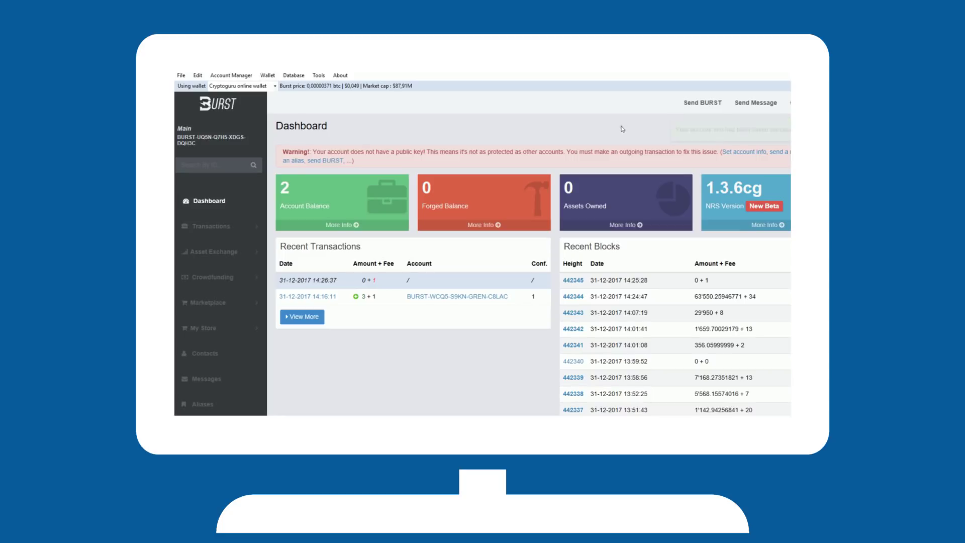
pyautogui.click(432, 393)
pyautogui.scroll(-1, 435, 334)
pyautogui.scroll(1, 435, 333)
# In Tools > Reward Recipient, pick your own account and the pool account as recipient
pyautogui.click(319, 75)
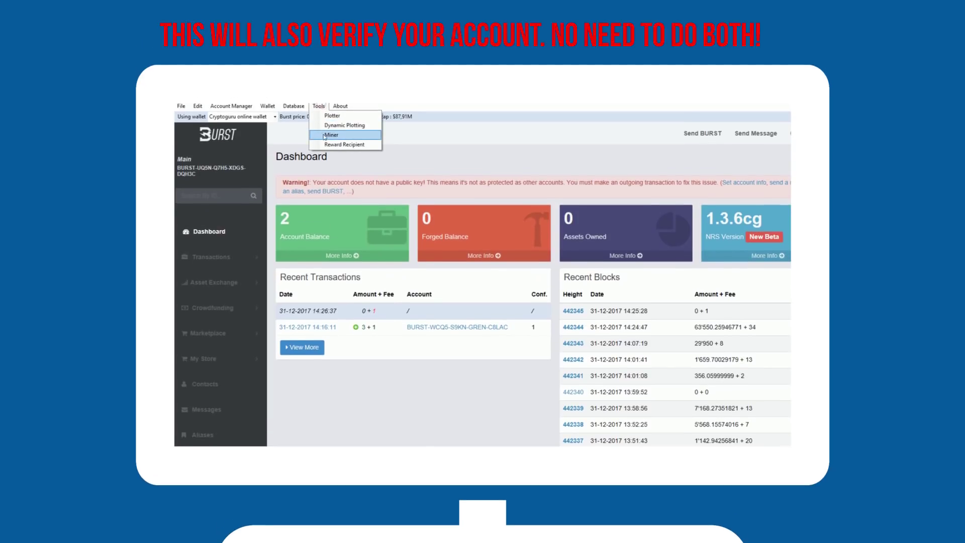
pyautogui.click(330, 145)
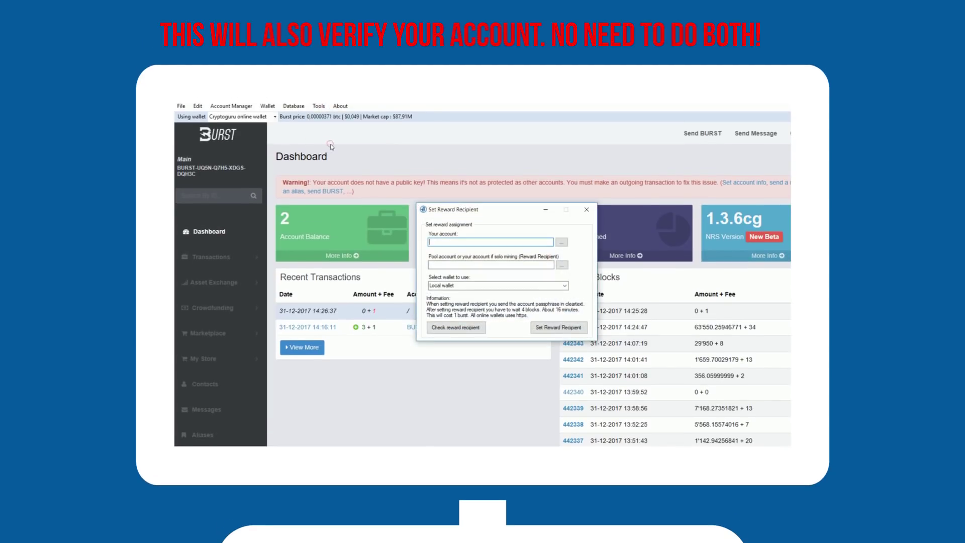
pyautogui.click(562, 243)
pyautogui.click(573, 250)
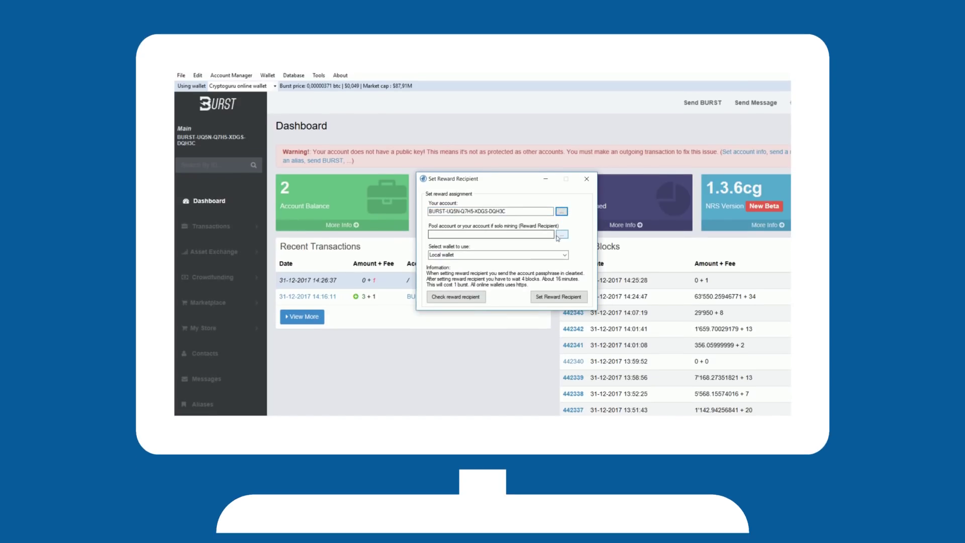
pyautogui.click(562, 235)
pyautogui.click(579, 251)
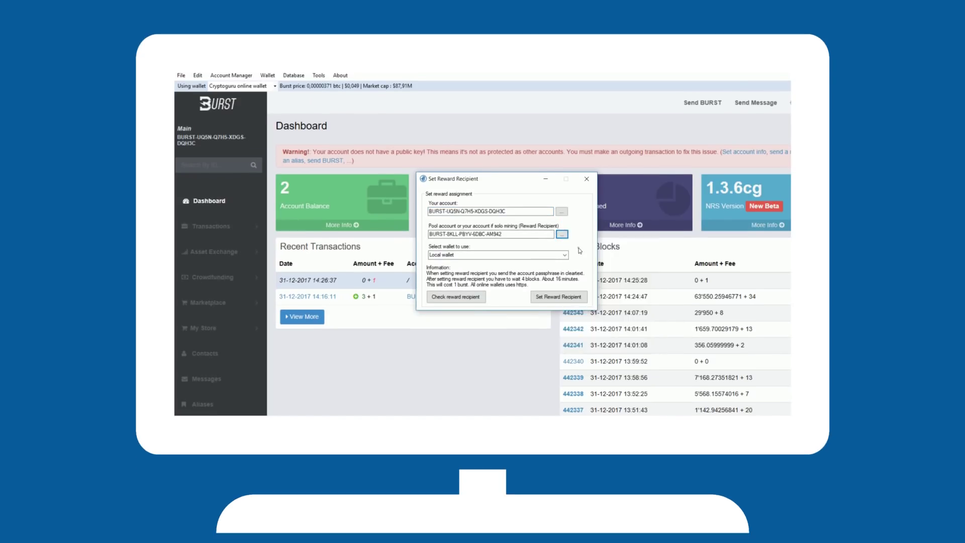
# Submit the assignment through the Cryptoguru online wallet, confirm with the PIN, and dismiss the success message
pyautogui.click(553, 255)
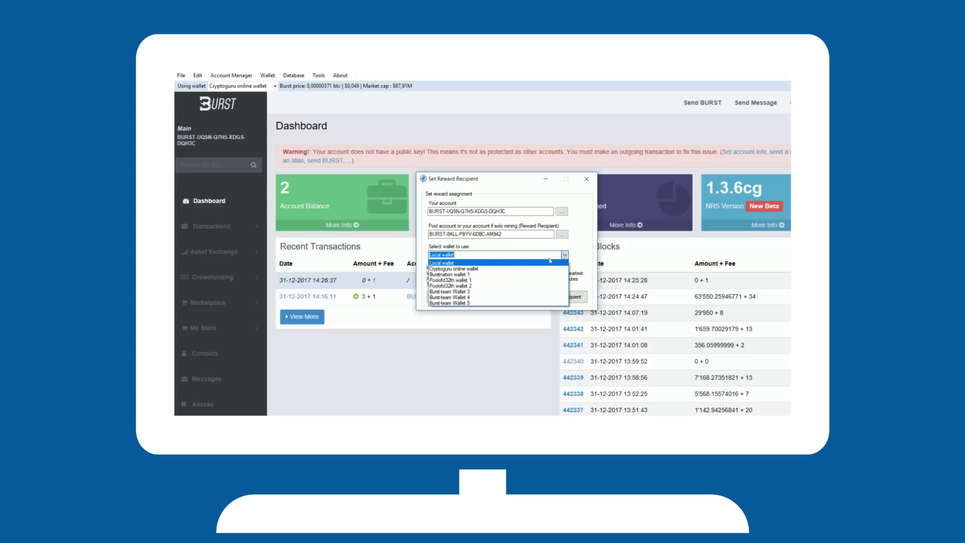
pyautogui.click(457, 269)
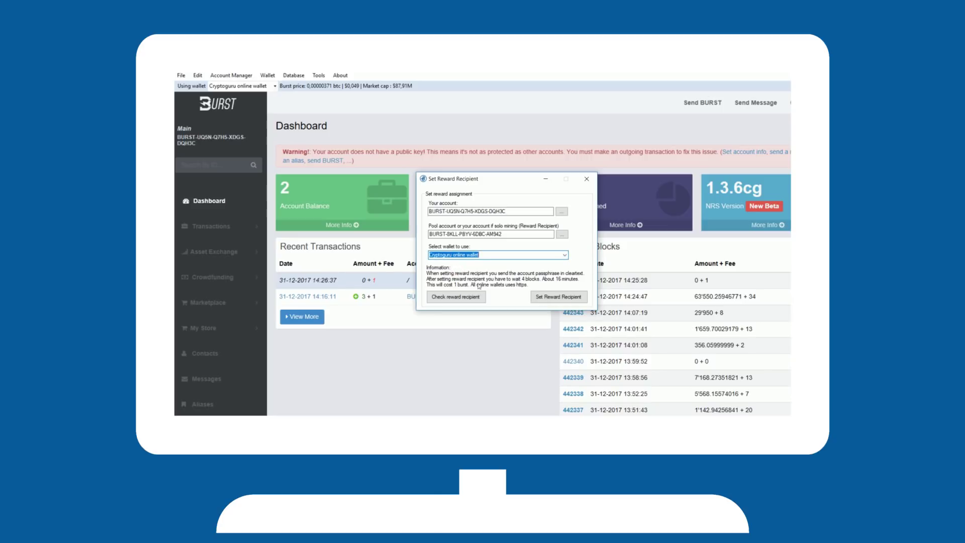
pyautogui.click(552, 297)
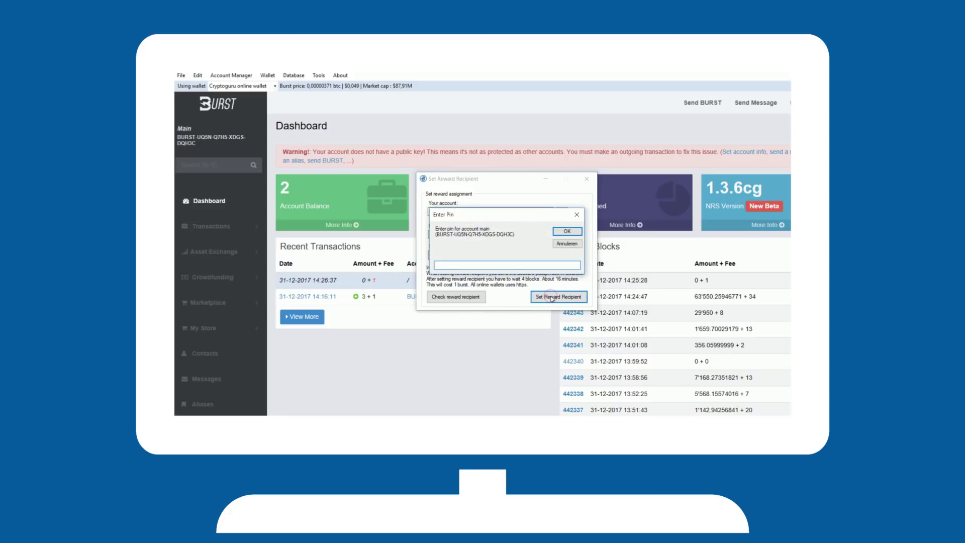
pyautogui.write('123456')
pyautogui.click(560, 230)
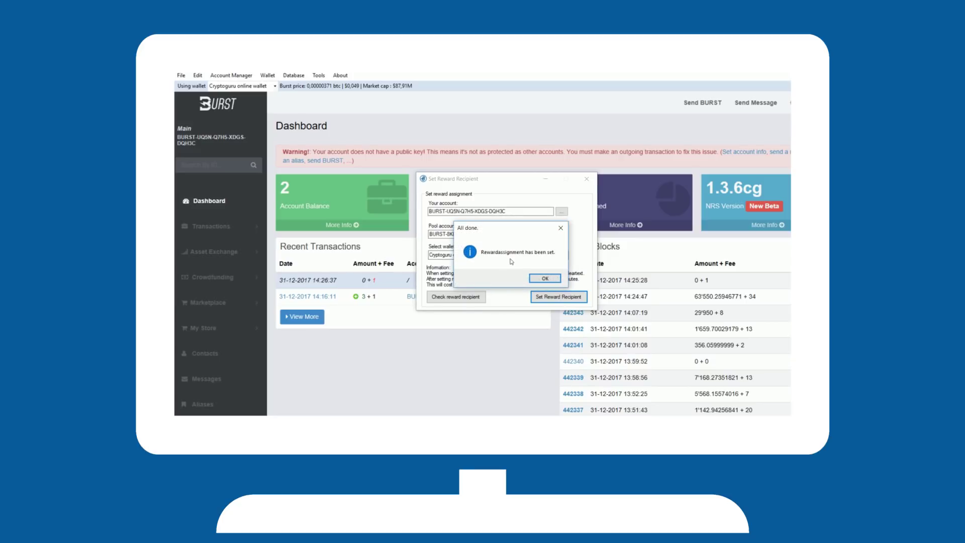
pyautogui.click(545, 279)
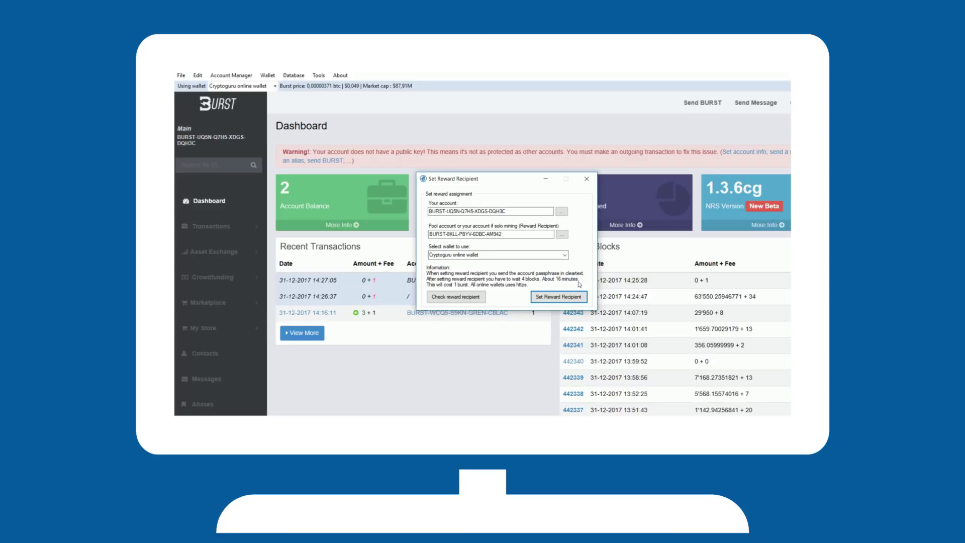
# Close the Set Reward Recipient window to return to the Main account dashboard
pyautogui.click(586, 179)
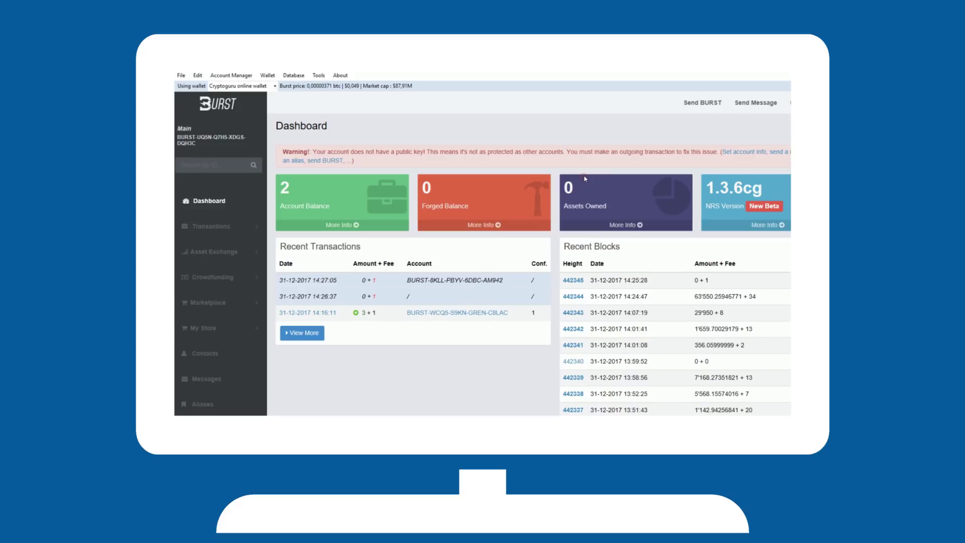
# In the Plotter, set the plot file location to a new folder 'Burst' on drive E:
pyautogui.click(319, 76)
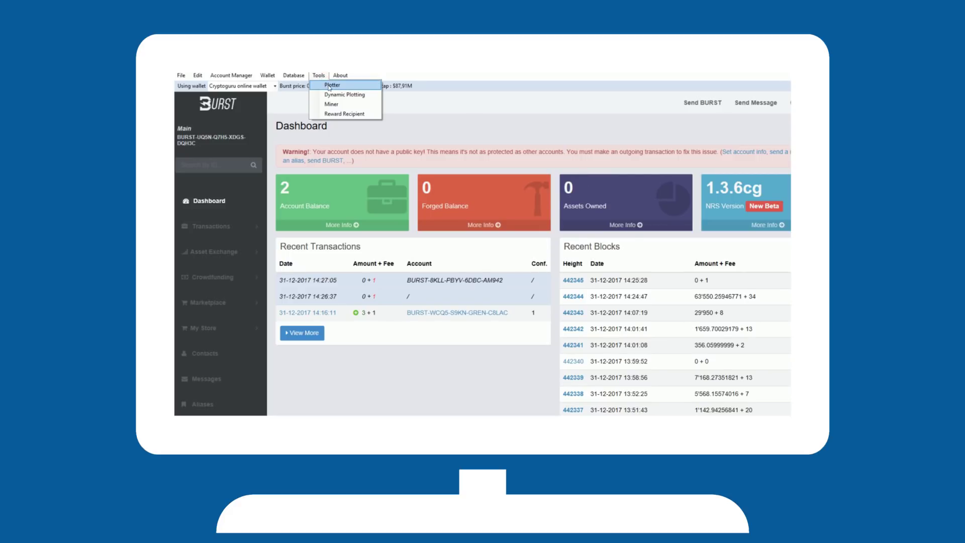
pyautogui.click(330, 86)
pyautogui.click(480, 189)
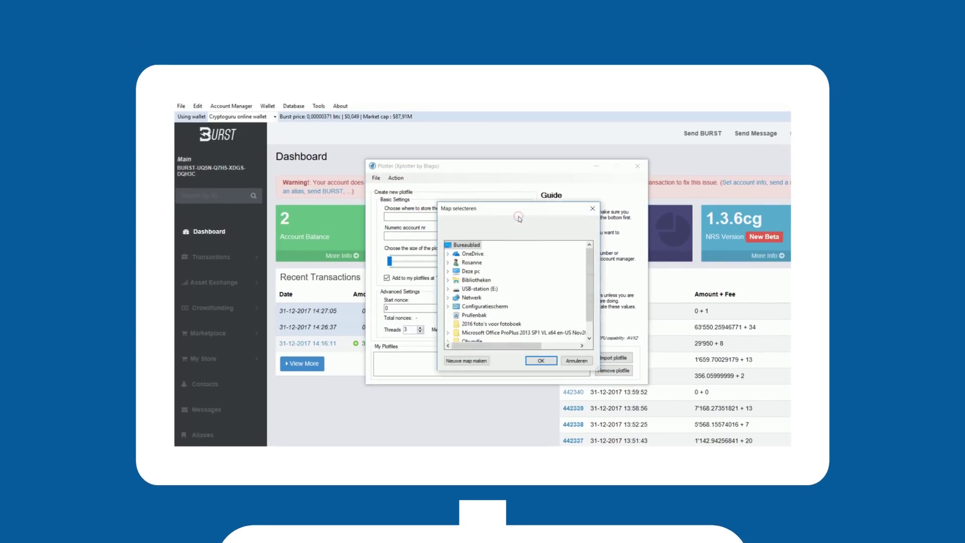
pyautogui.click(495, 289)
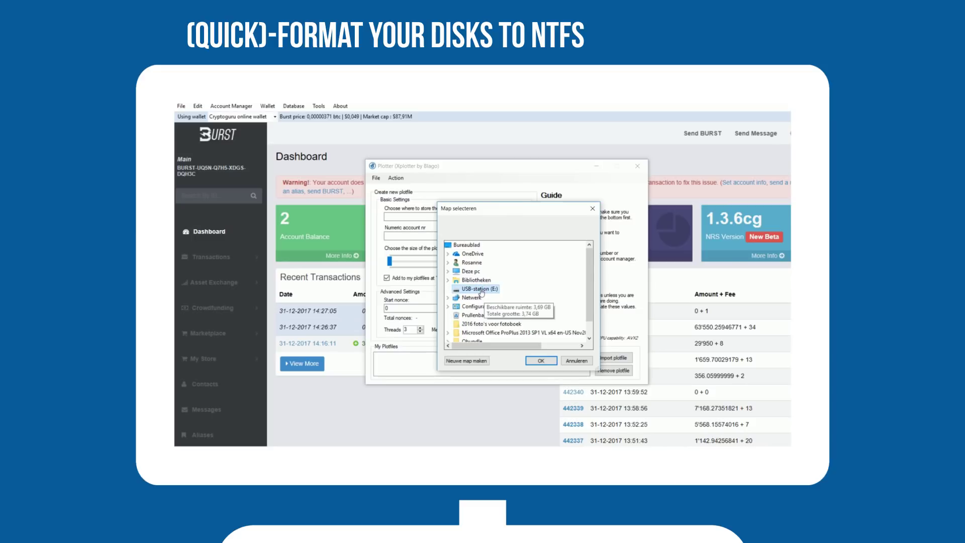
pyautogui.click(467, 362)
pyautogui.write('Burst')
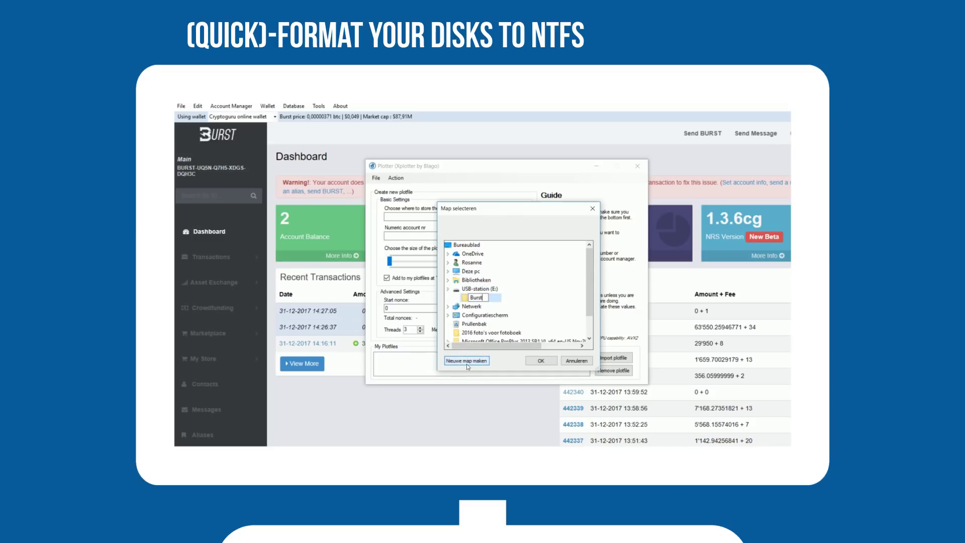
pyautogui.press('Return')
pyautogui.click(541, 361)
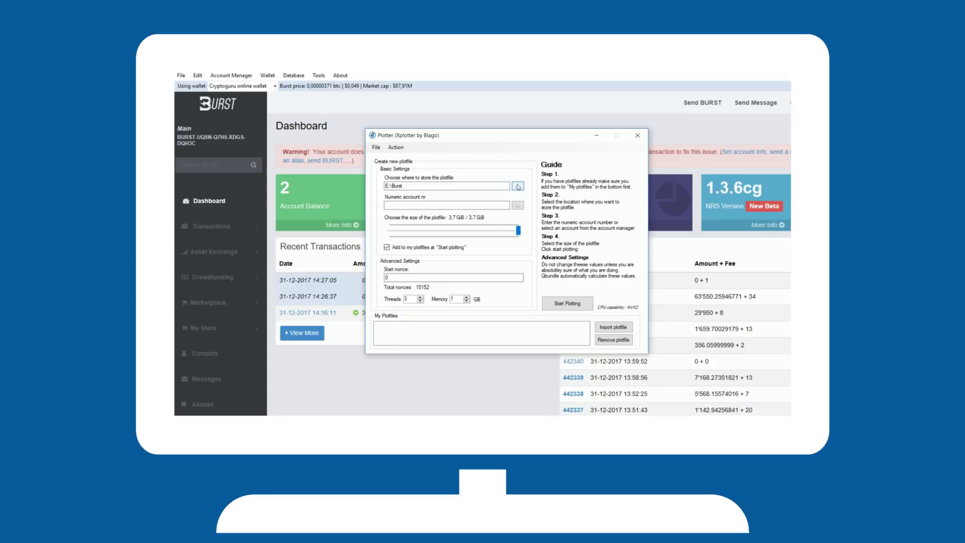
# Fill in the numeric account from the account list and set the plotfile size to about 736 MiB
pyautogui.click(518, 205)
pyautogui.click(528, 212)
pyautogui.moveTo(520, 234); pyautogui.dragTo(412, 259)
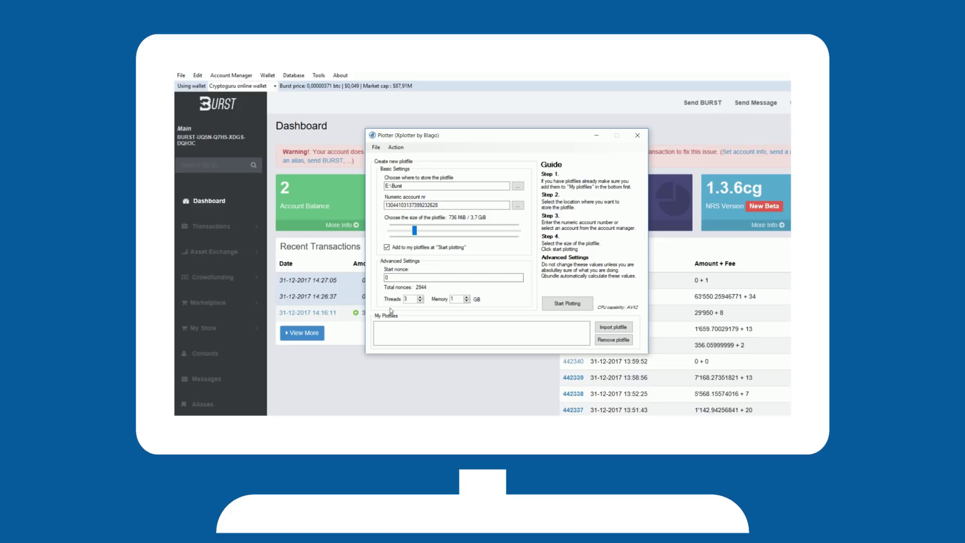
# Import the E: folder as a plotfile folder, then start plotting and accept downloading Xplotter
pyautogui.click(607, 330)
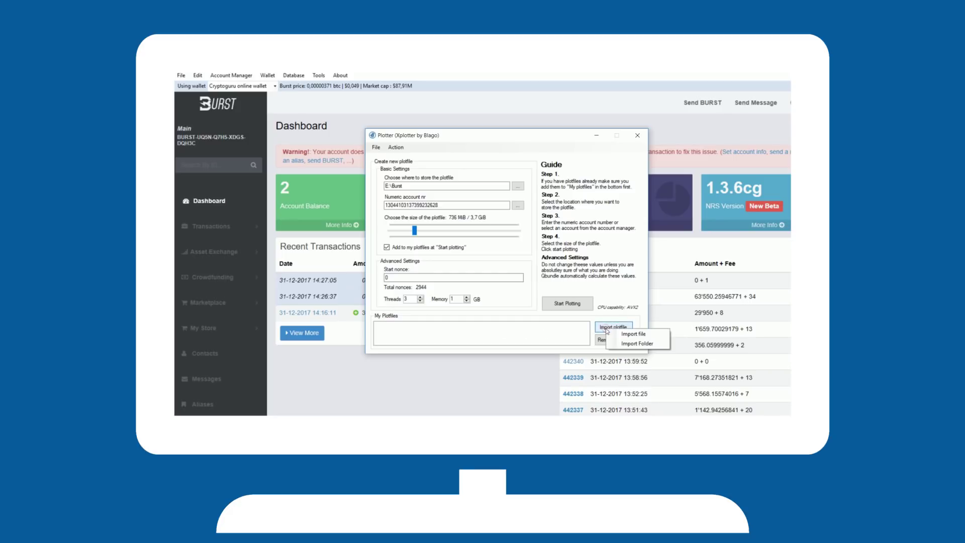
pyautogui.click(643, 344)
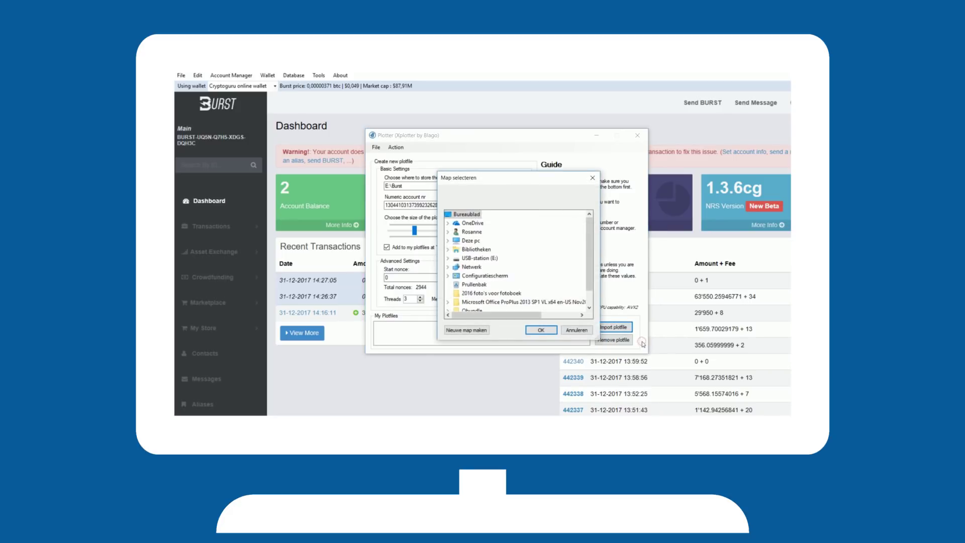
pyautogui.click(476, 259)
pyautogui.click(540, 330)
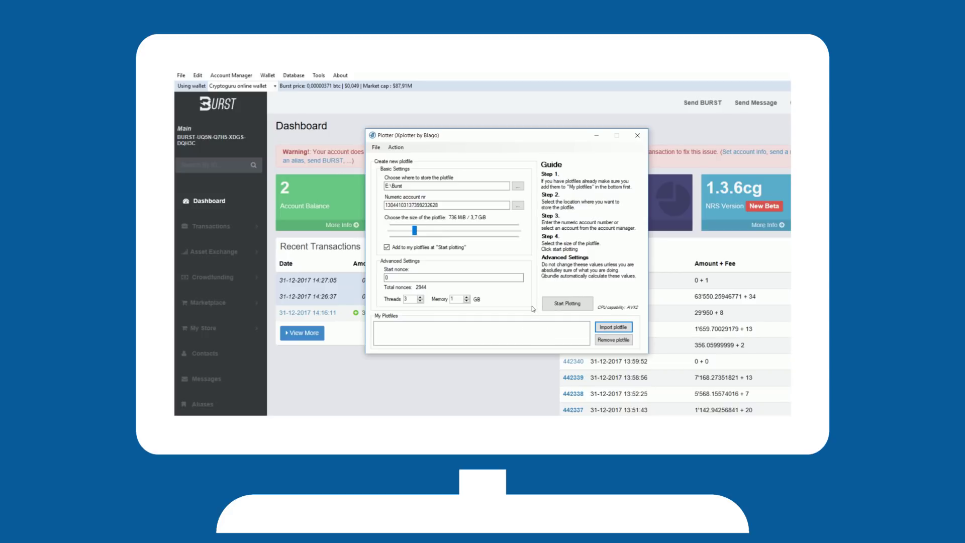
pyautogui.click(578, 307)
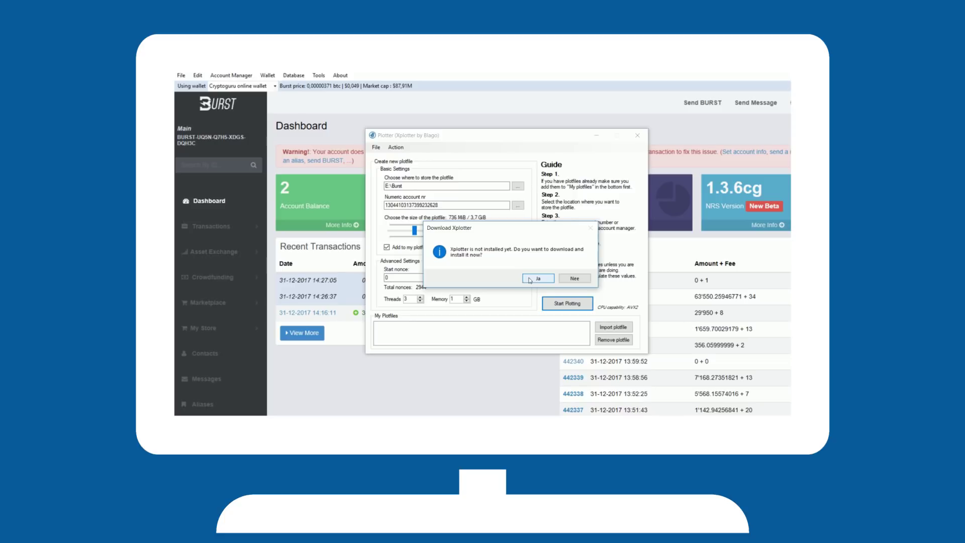
pyautogui.click(530, 280)
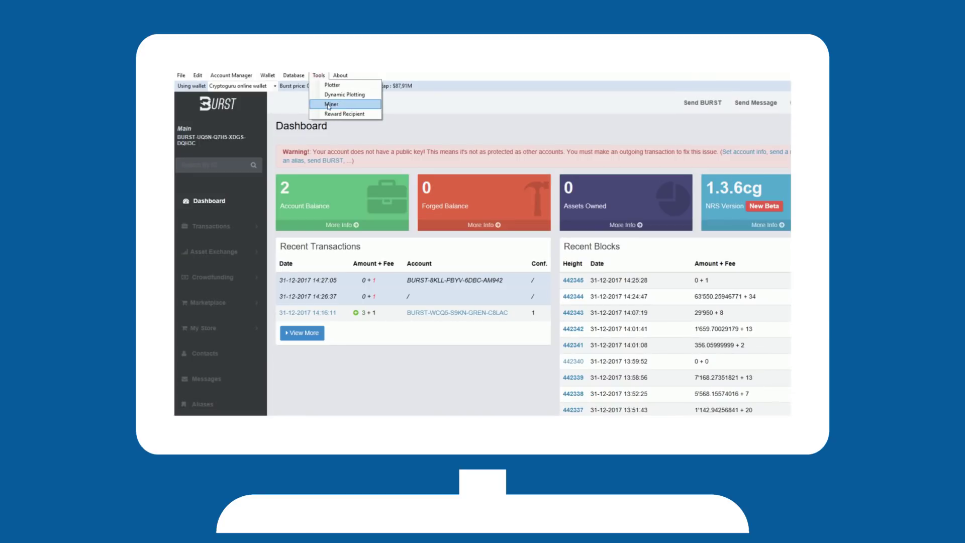
# Set the Blago miner to pool mining on the predefined CryptoGuru Pool and select the E:\Burst plotfile
pyautogui.click(330, 105)
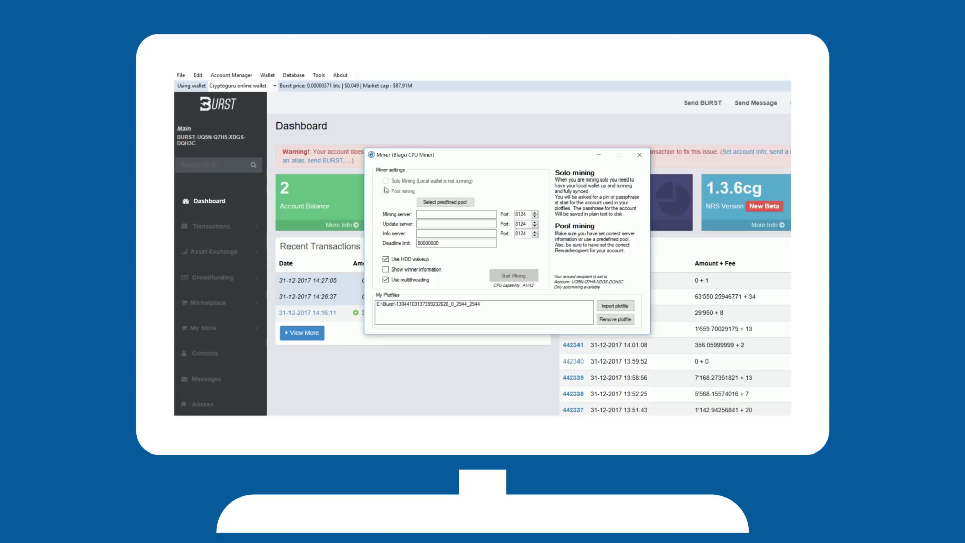
pyautogui.click(385, 191)
pyautogui.click(436, 202)
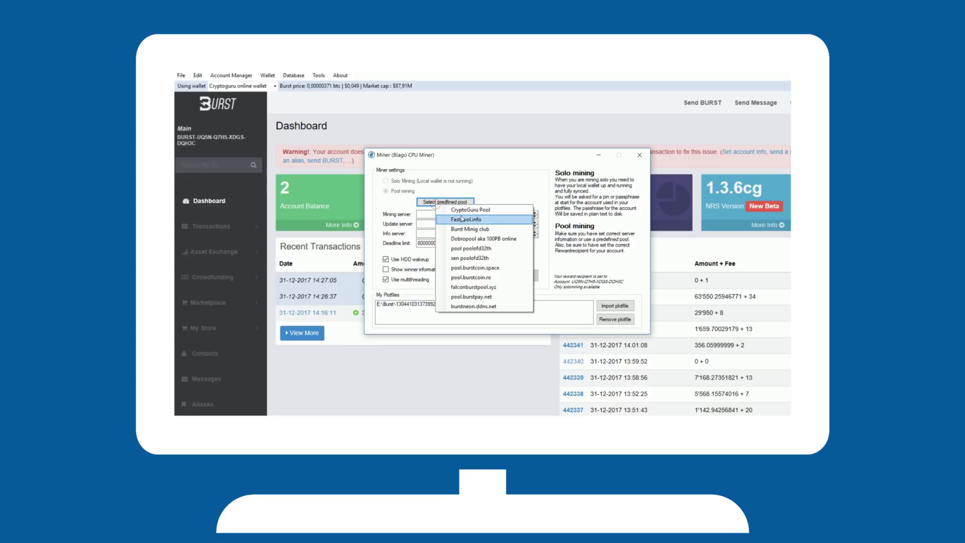
pyautogui.click(463, 210)
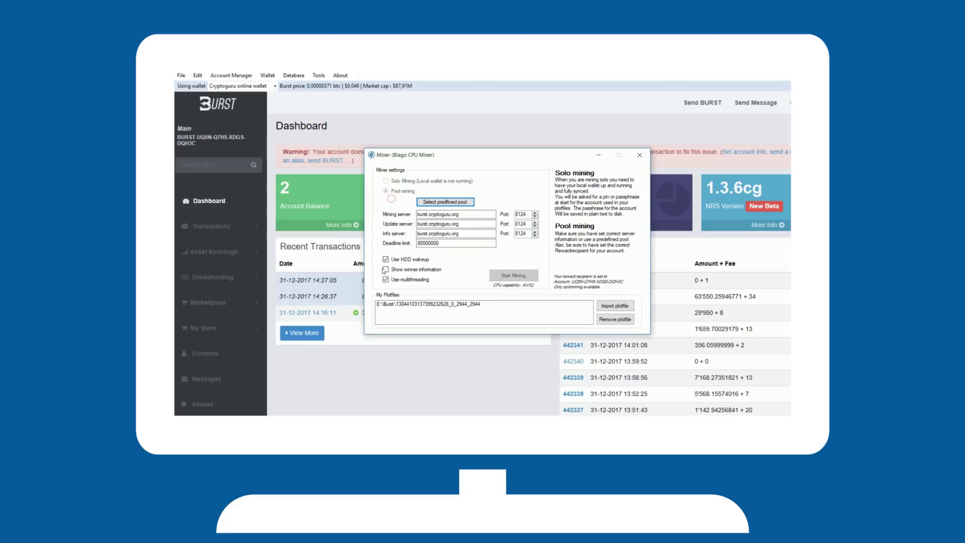
pyautogui.click(394, 304)
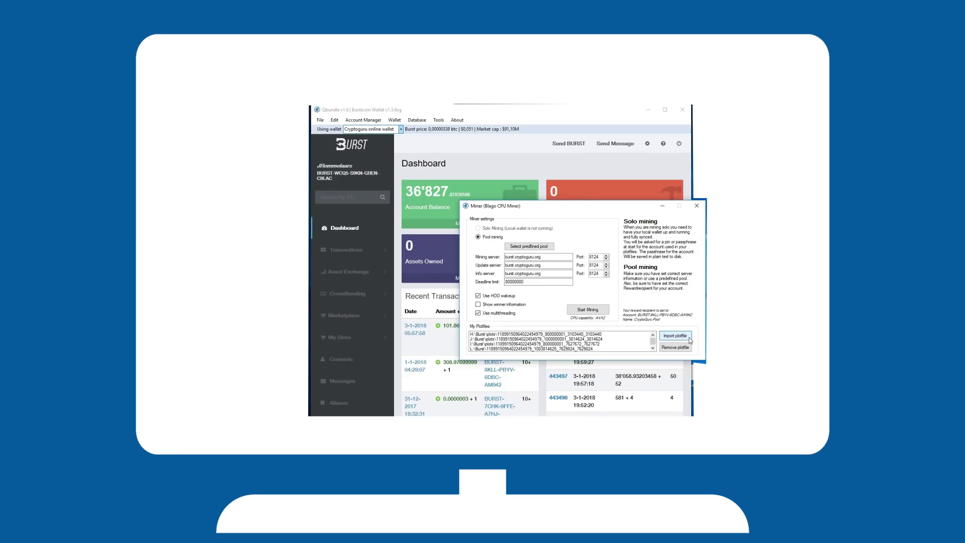
# Cancel the folder import without adding plot files, then start mining against burst.cryptoguru.org
pyautogui.click(689, 337)
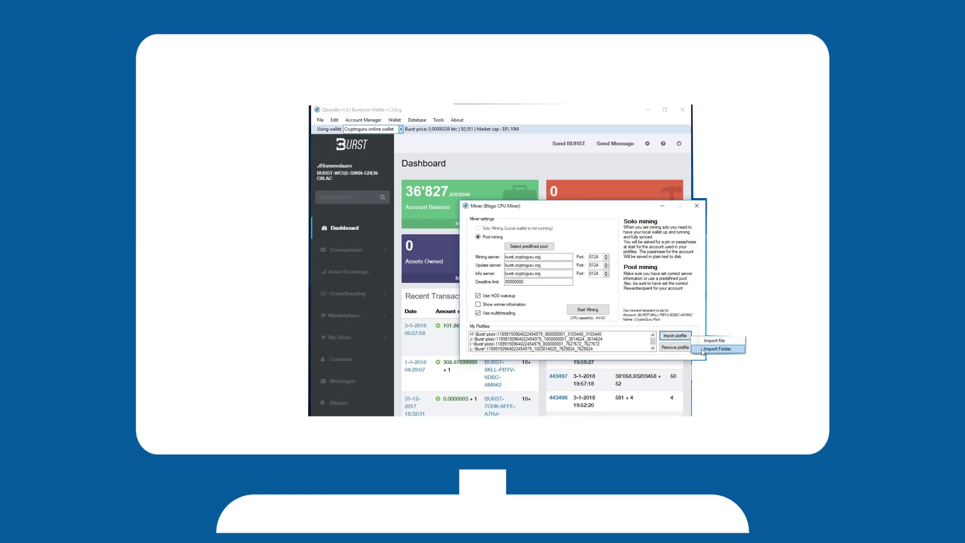
pyautogui.click(702, 353)
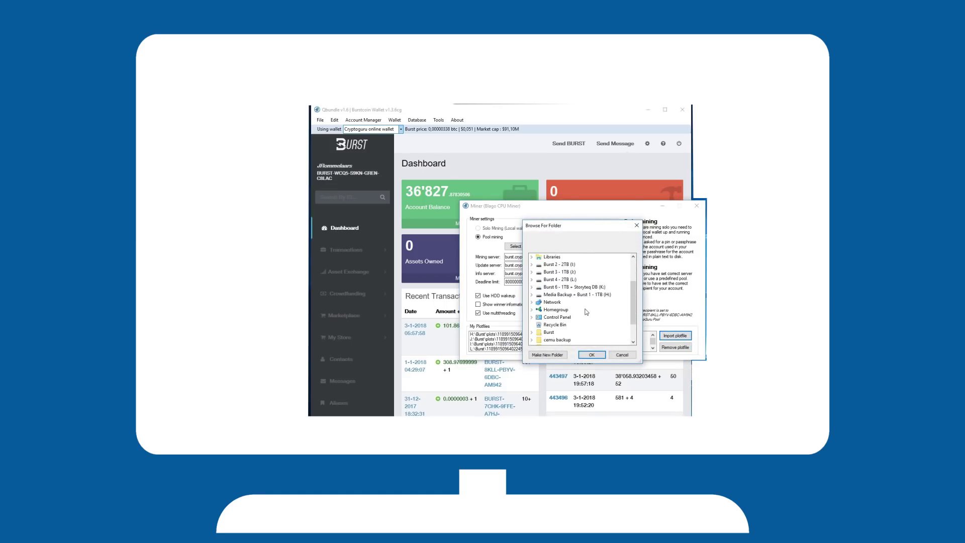
pyautogui.click(637, 225)
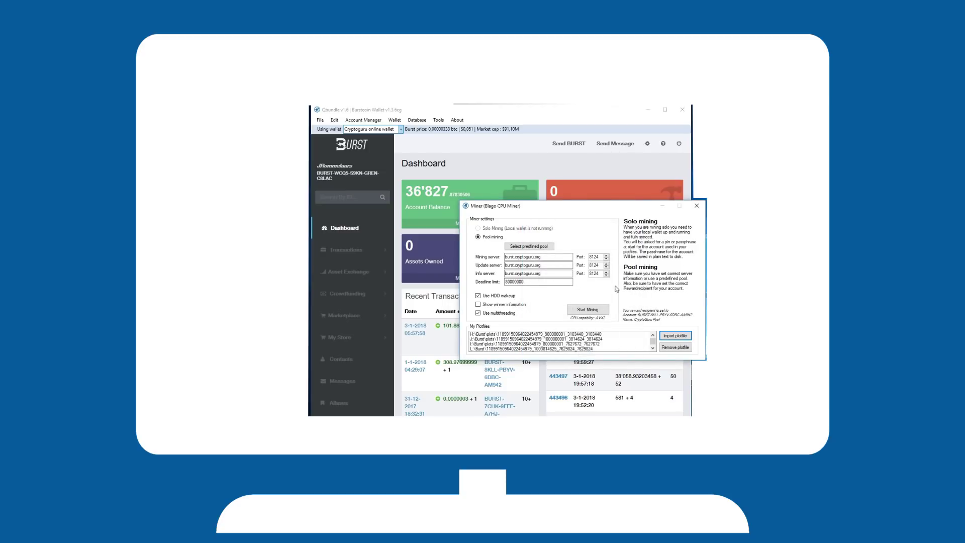
pyautogui.click(591, 310)
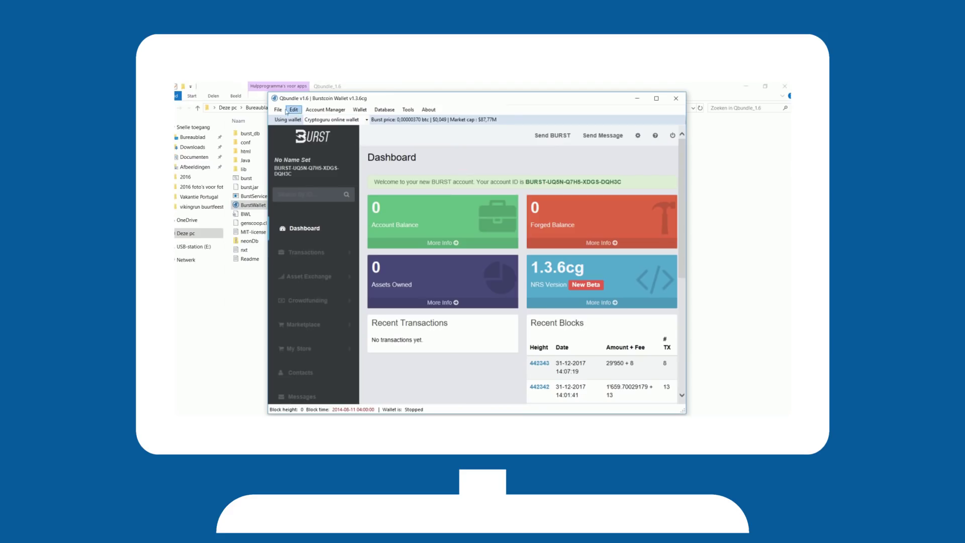
# Run Check for updates to list Qbundle 1.6, Wallet 1.3.6 and Portable Java 1.8.0_131
pyautogui.click(279, 109)
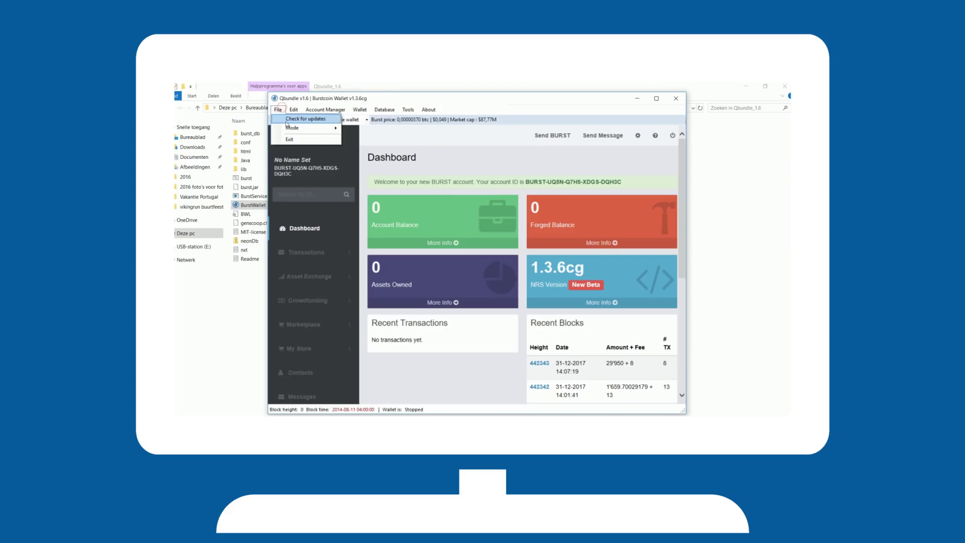
pyautogui.click(285, 119)
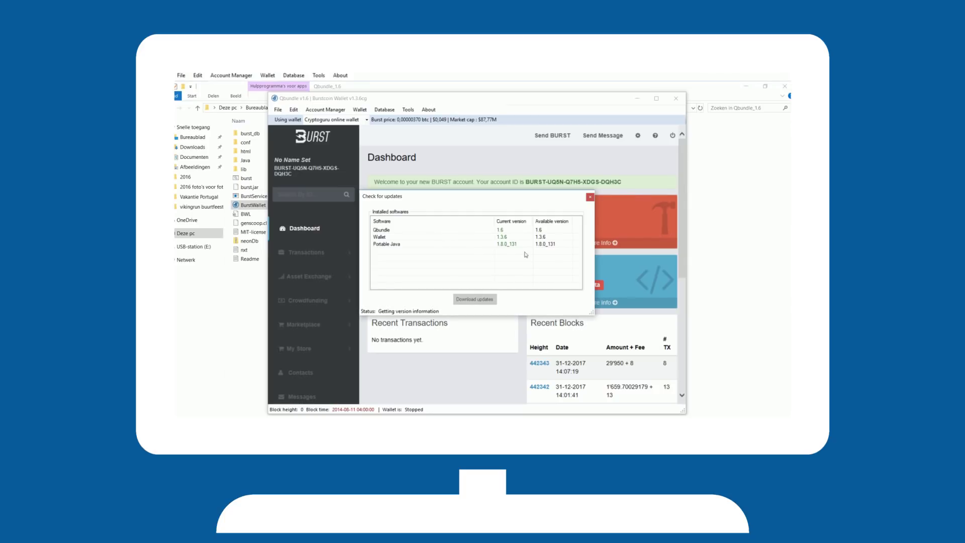